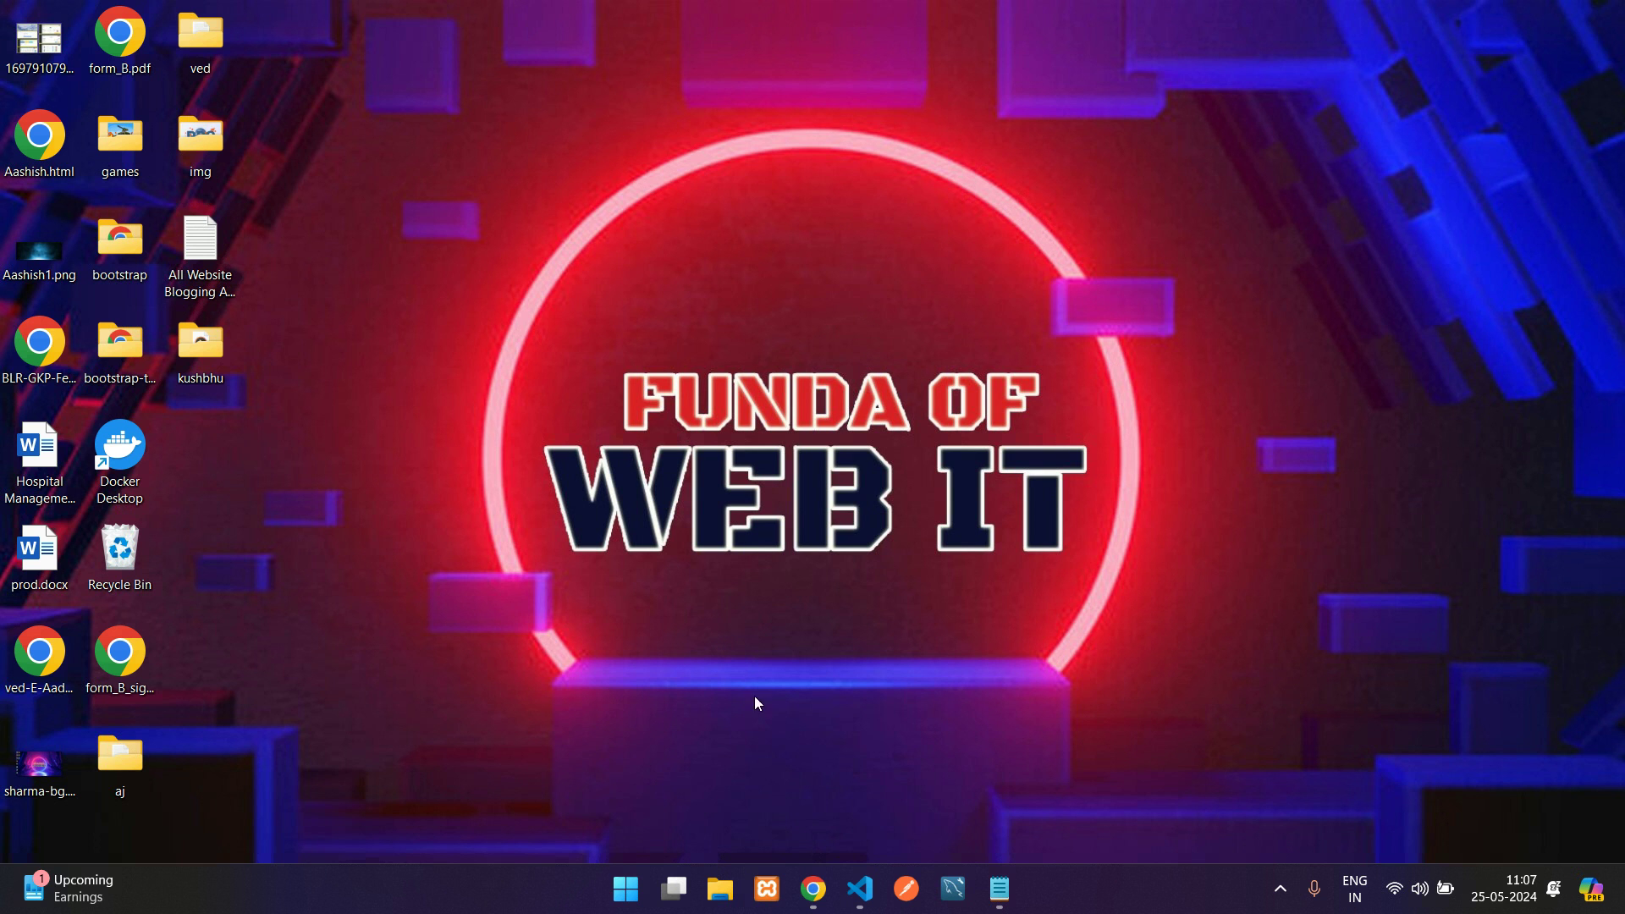
Step: Bring the Chrome window showing the Gmail inbox to the front
left_click(813, 888)
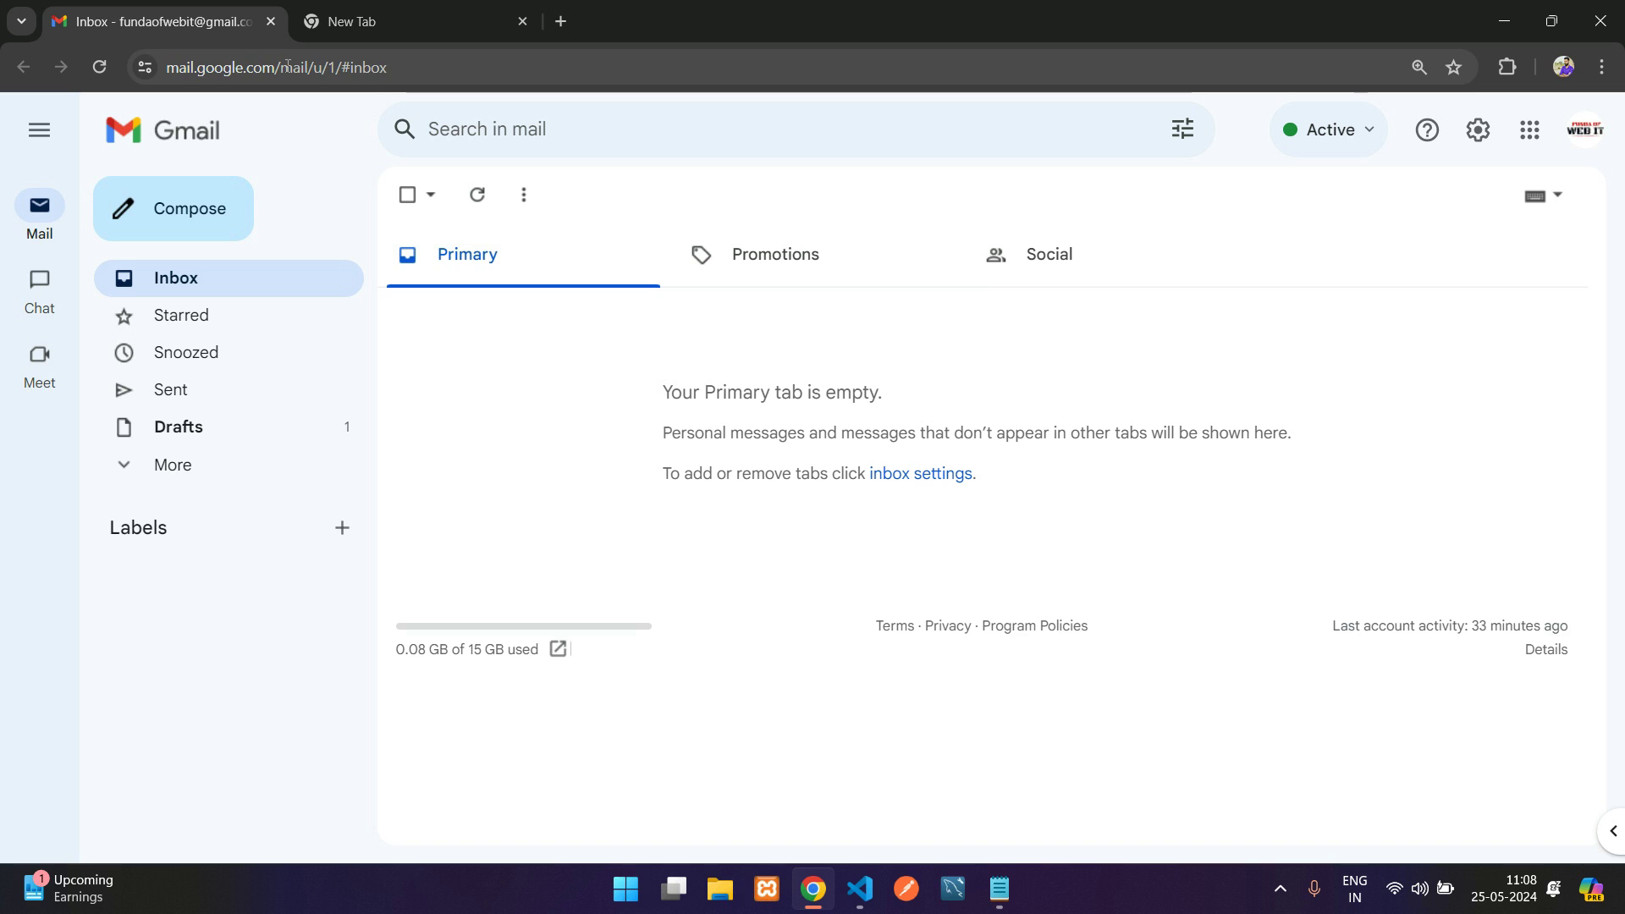
Step: Open the Google apps grid in Gmail to reach the Google Account page
left_click(1524, 140)
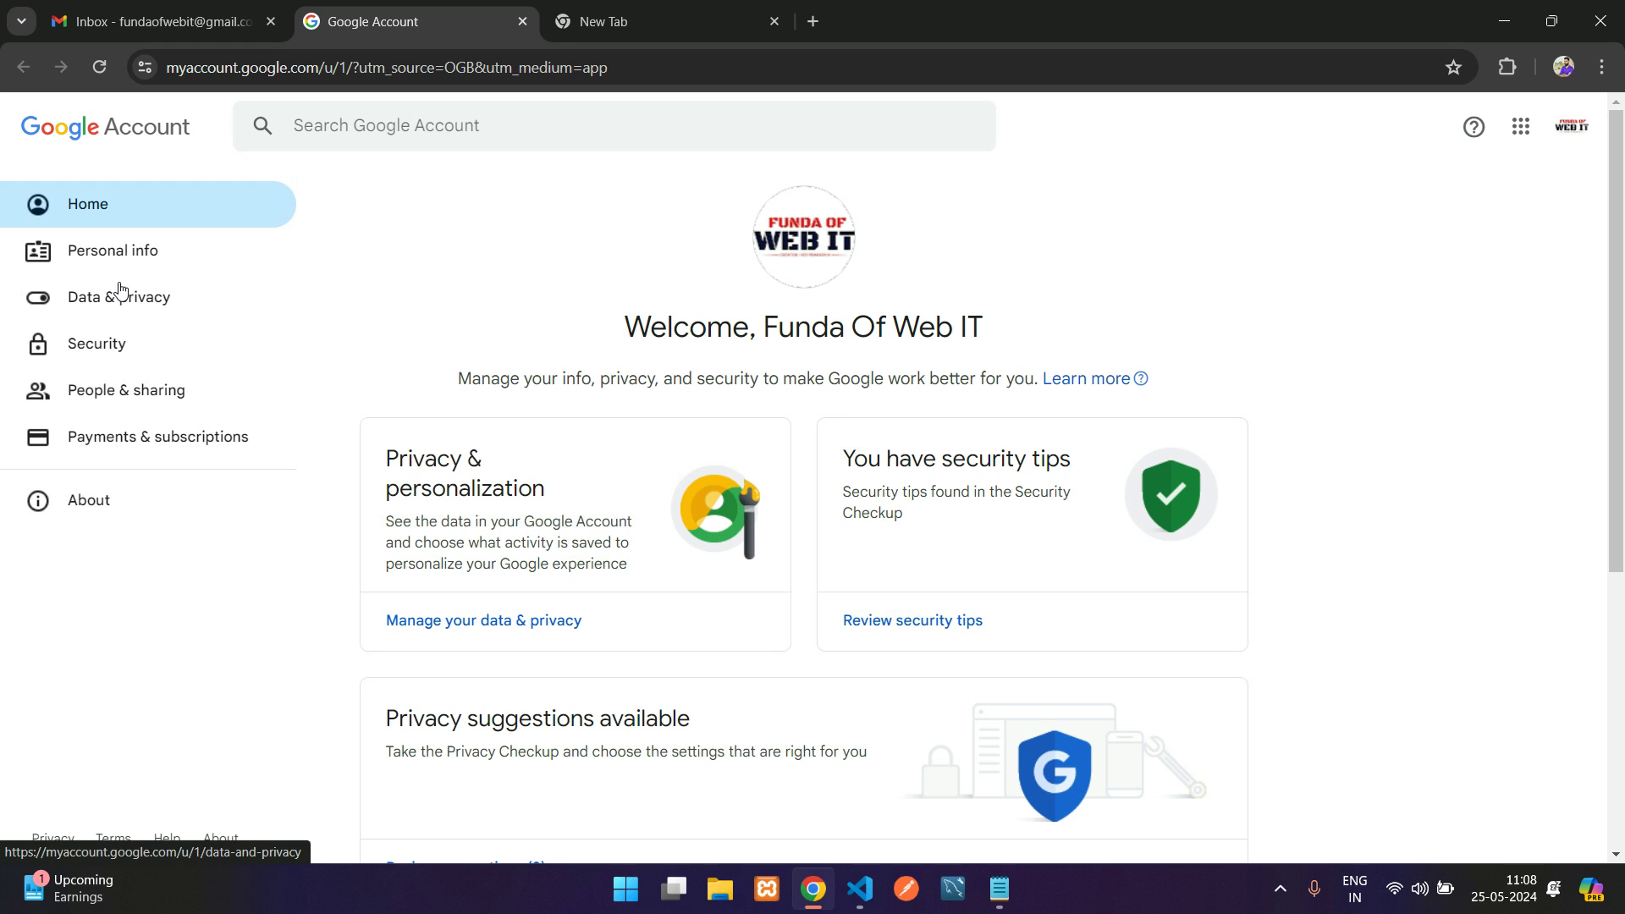
Step: Go to the Security page, look over 2-Step Verification, and focus the account search box
left_click(108, 347)
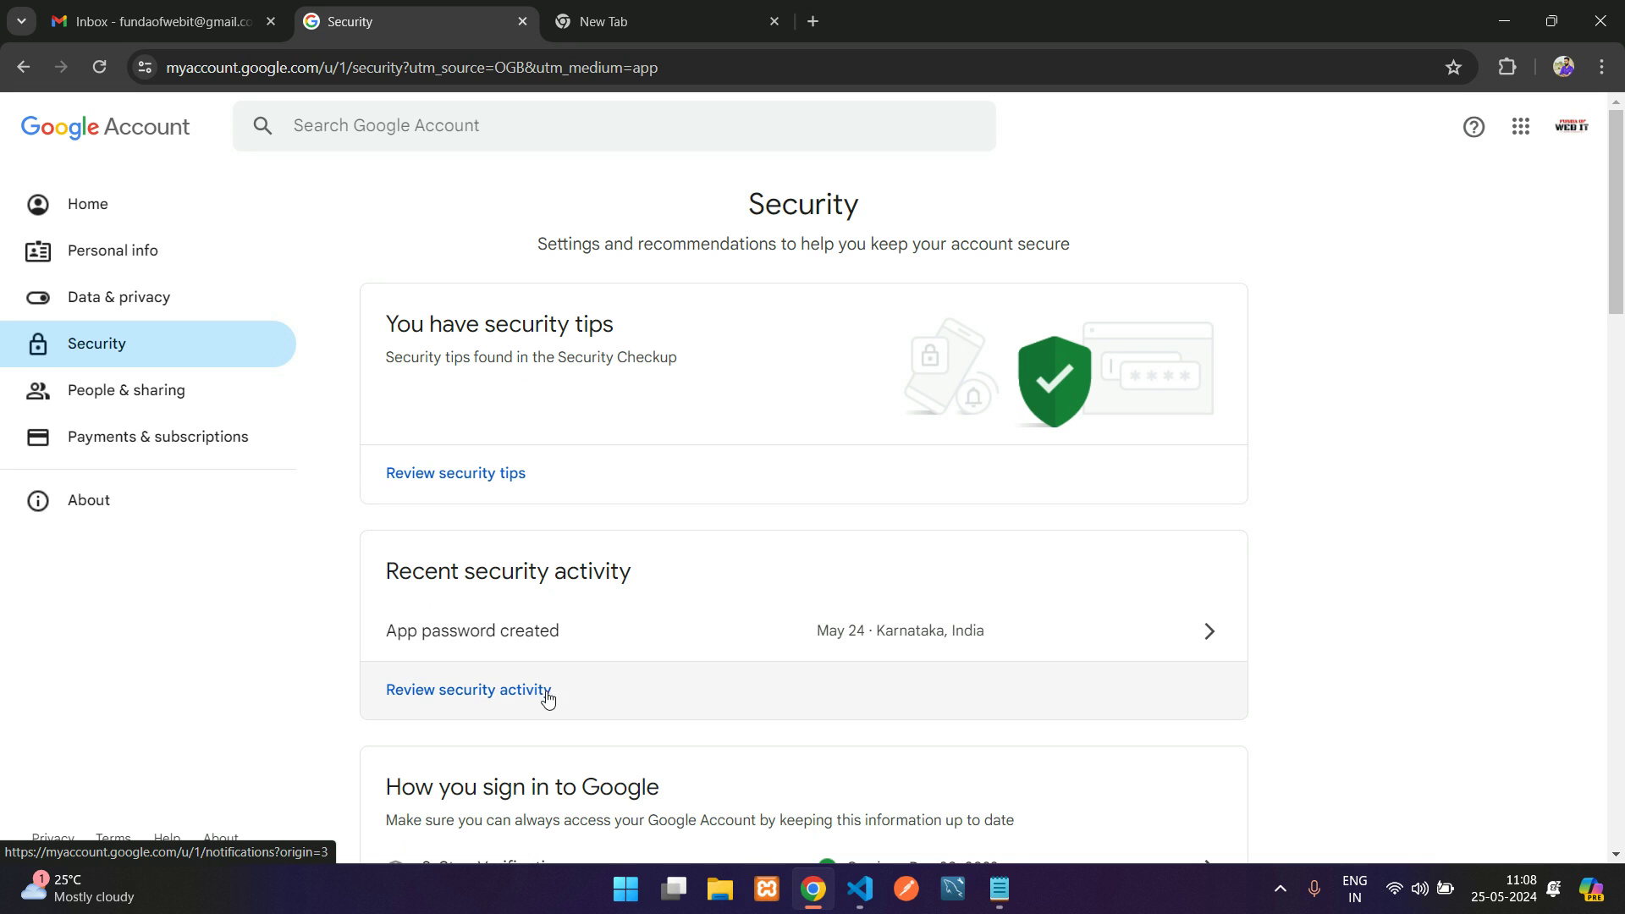
scroll(483, 690, "down", 1)
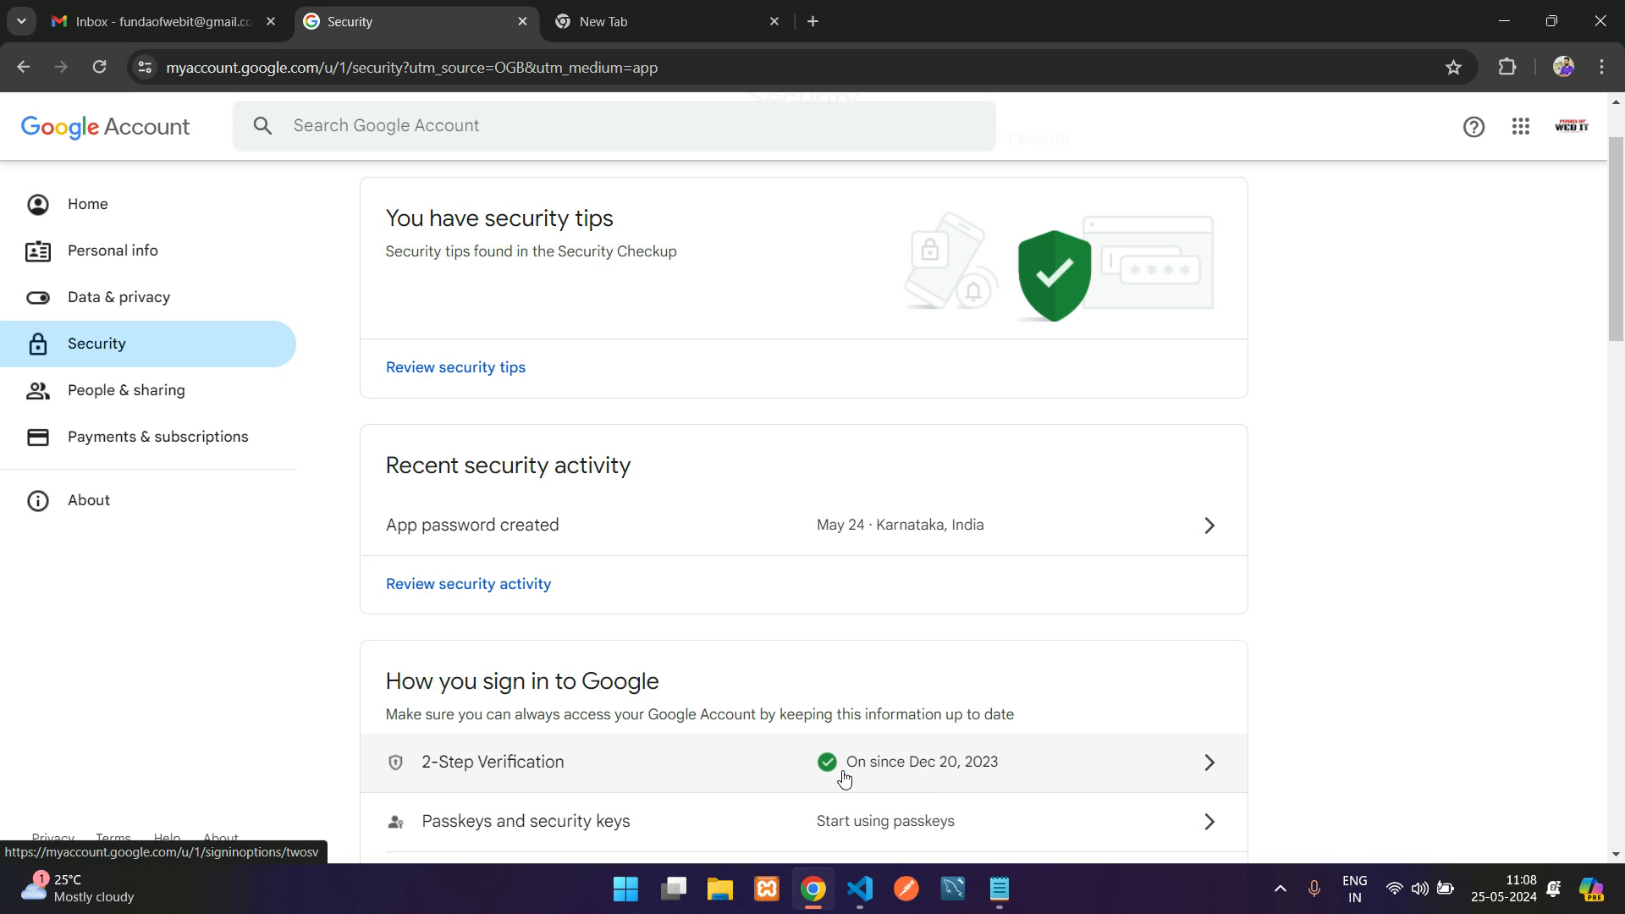
scroll(834, 775, "down", 1)
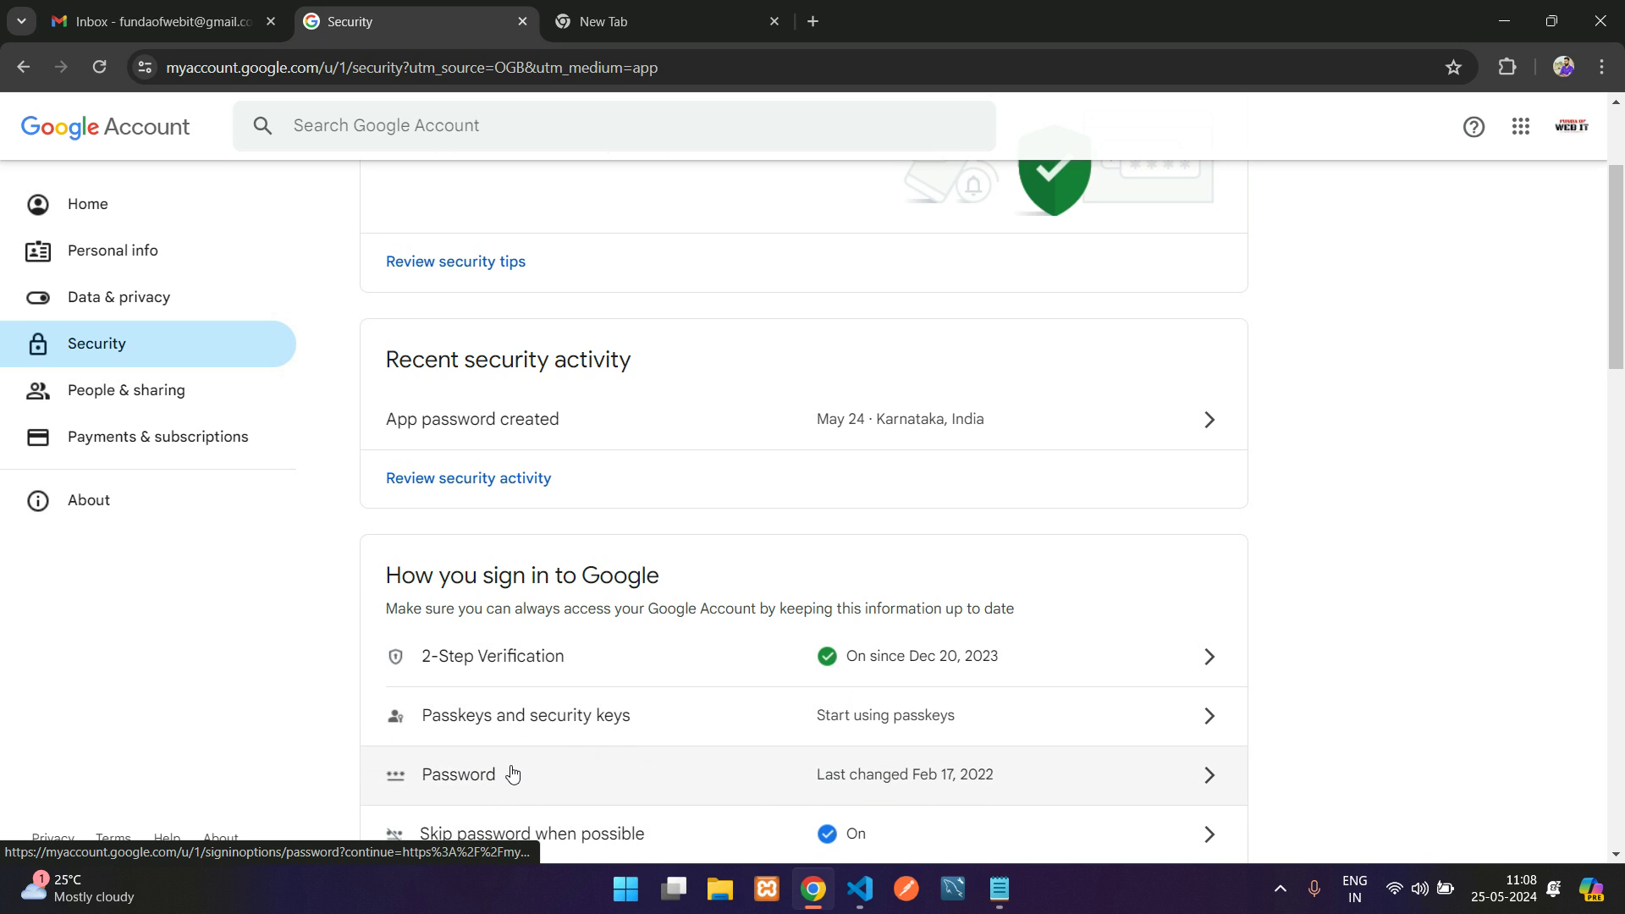
scroll(523, 736, "up", 2)
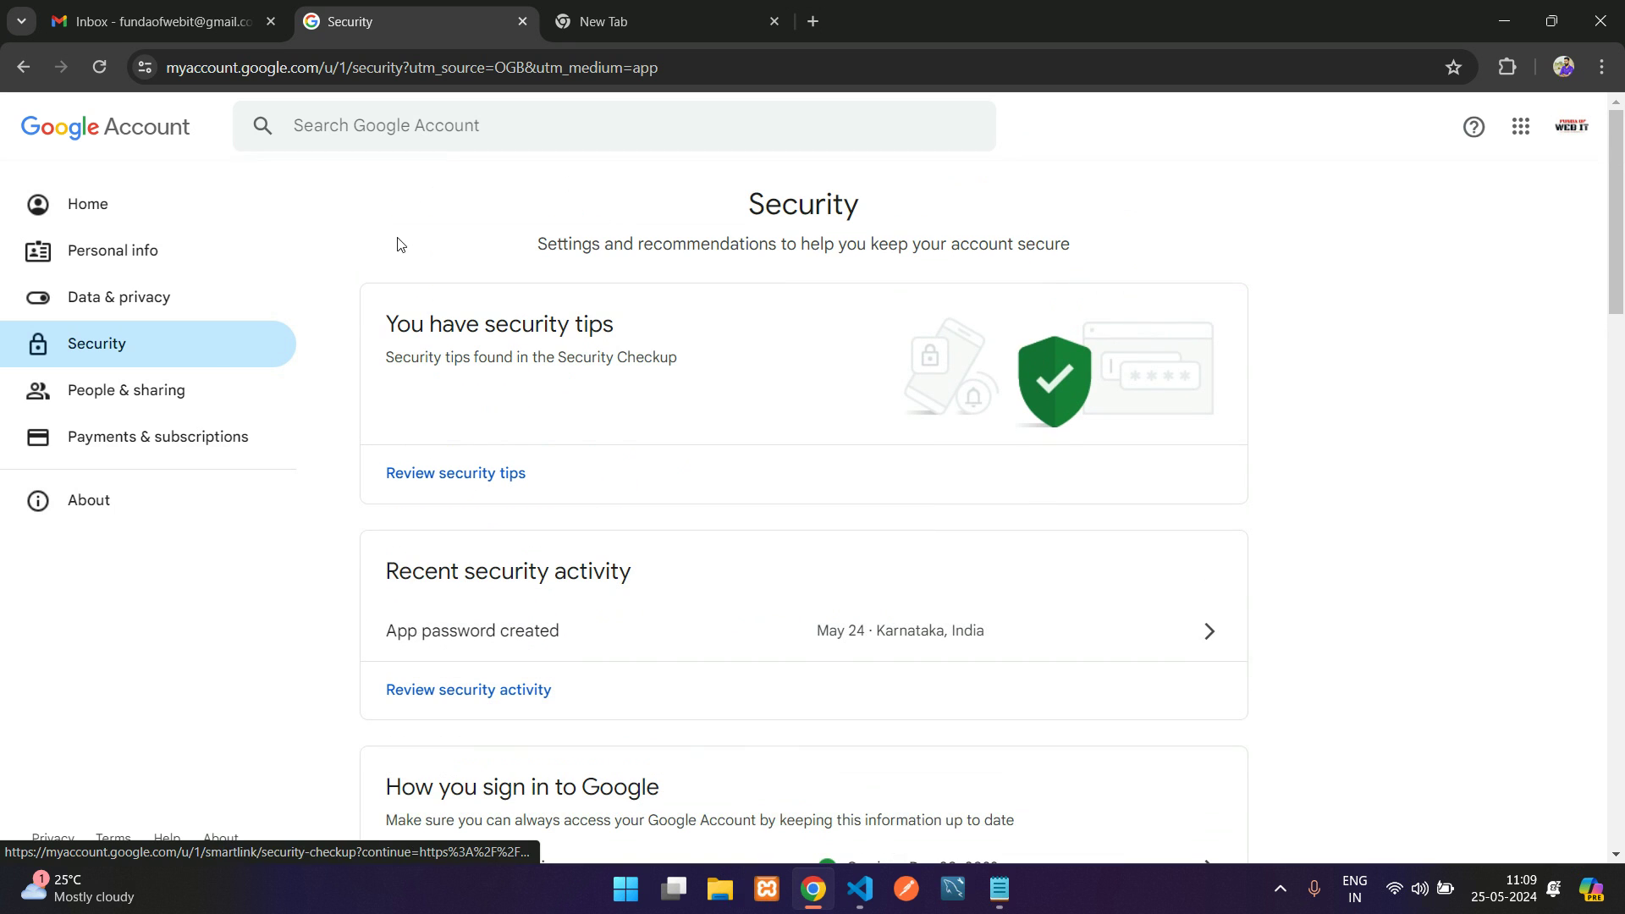
left_click(445, 133)
Step: Search 'App Password', open App passwords, and re-verify with the account password
type("App")
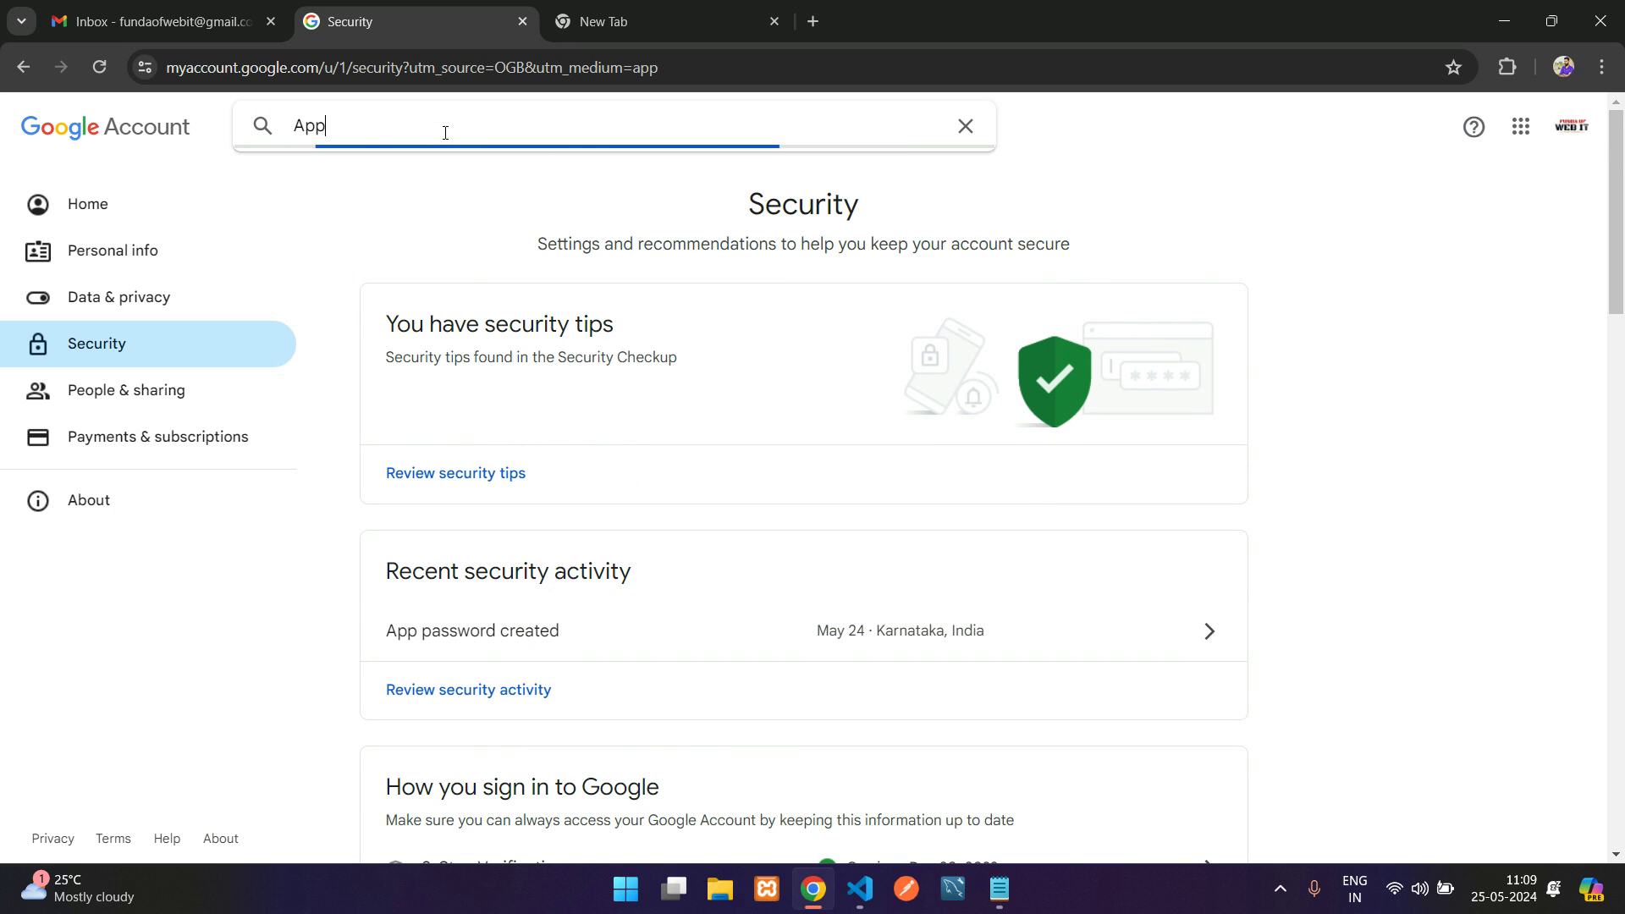
type(" Pass")
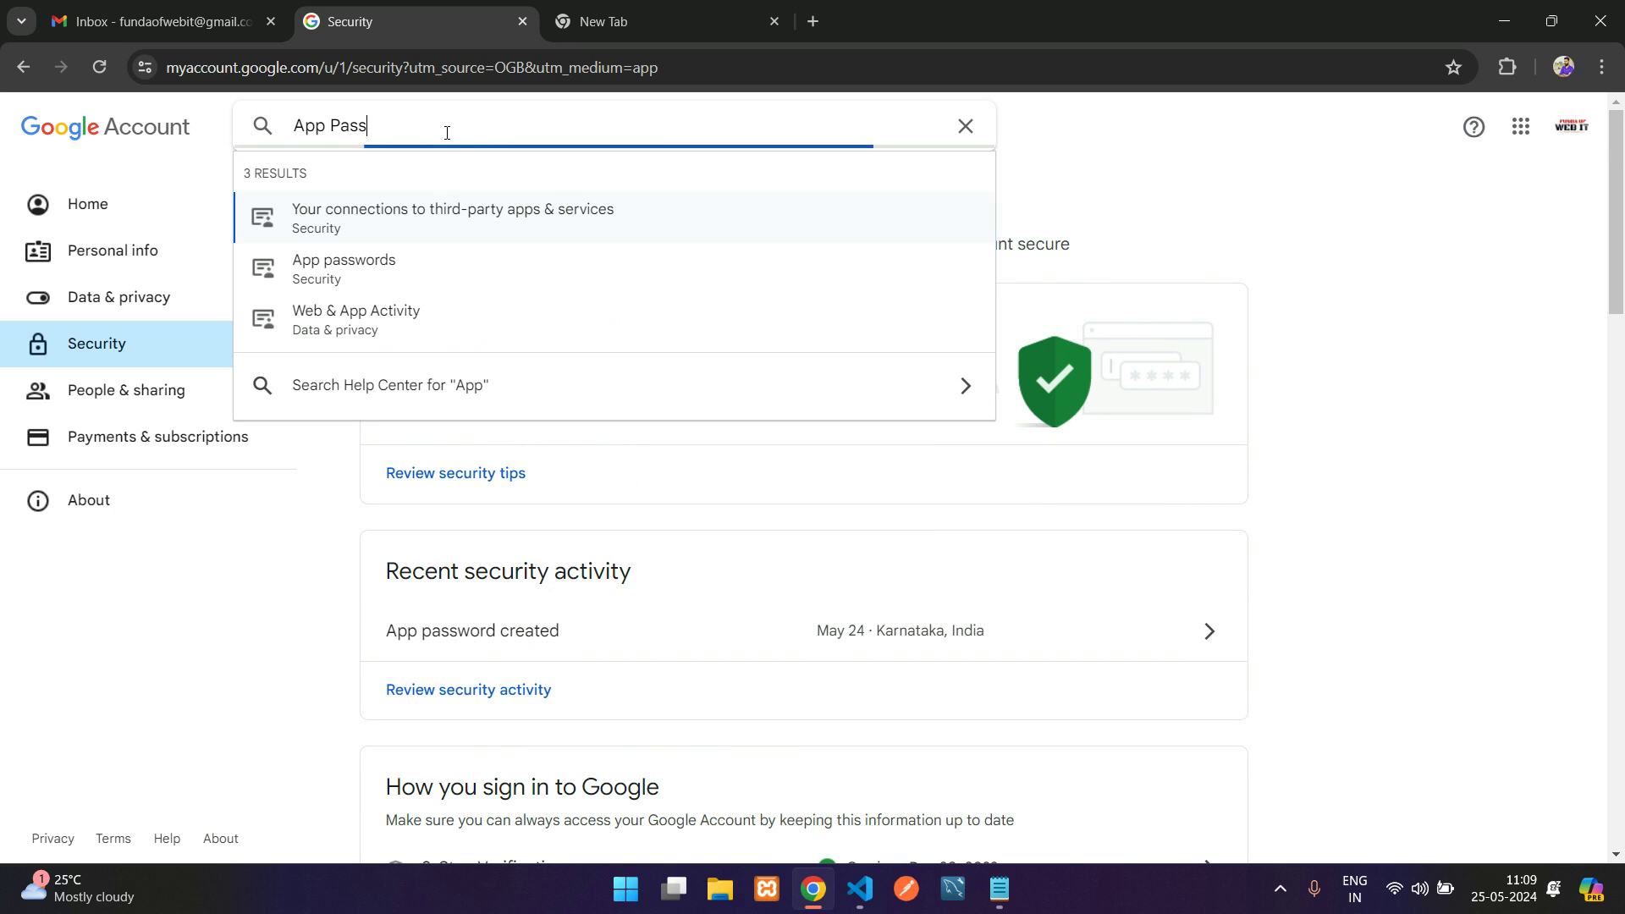
type("word")
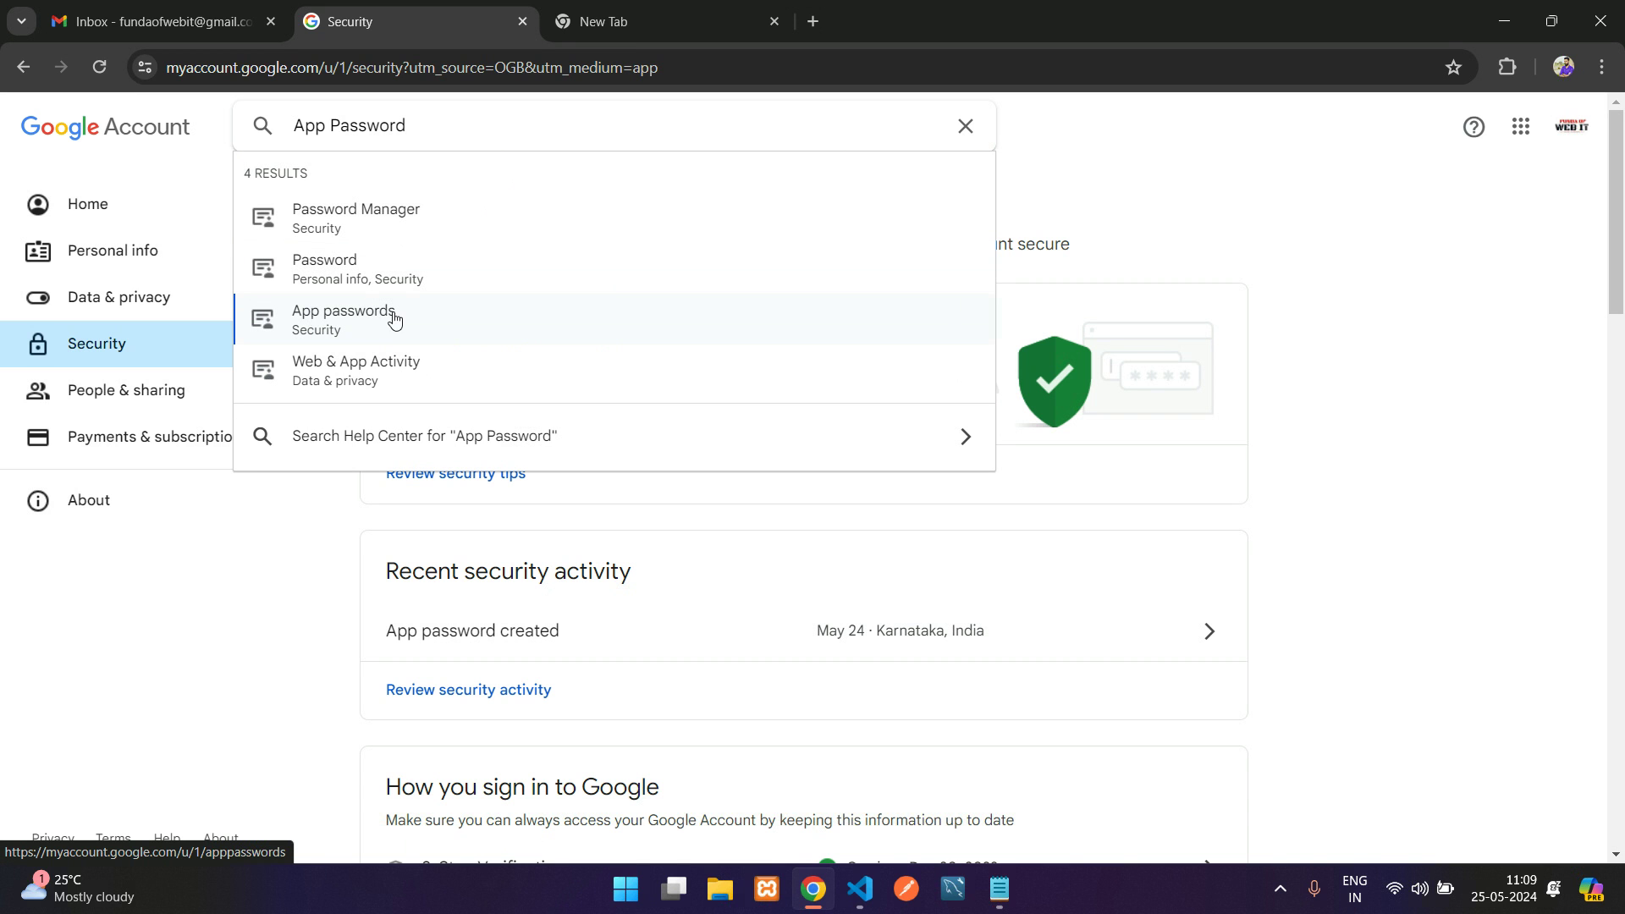
left_click(393, 317)
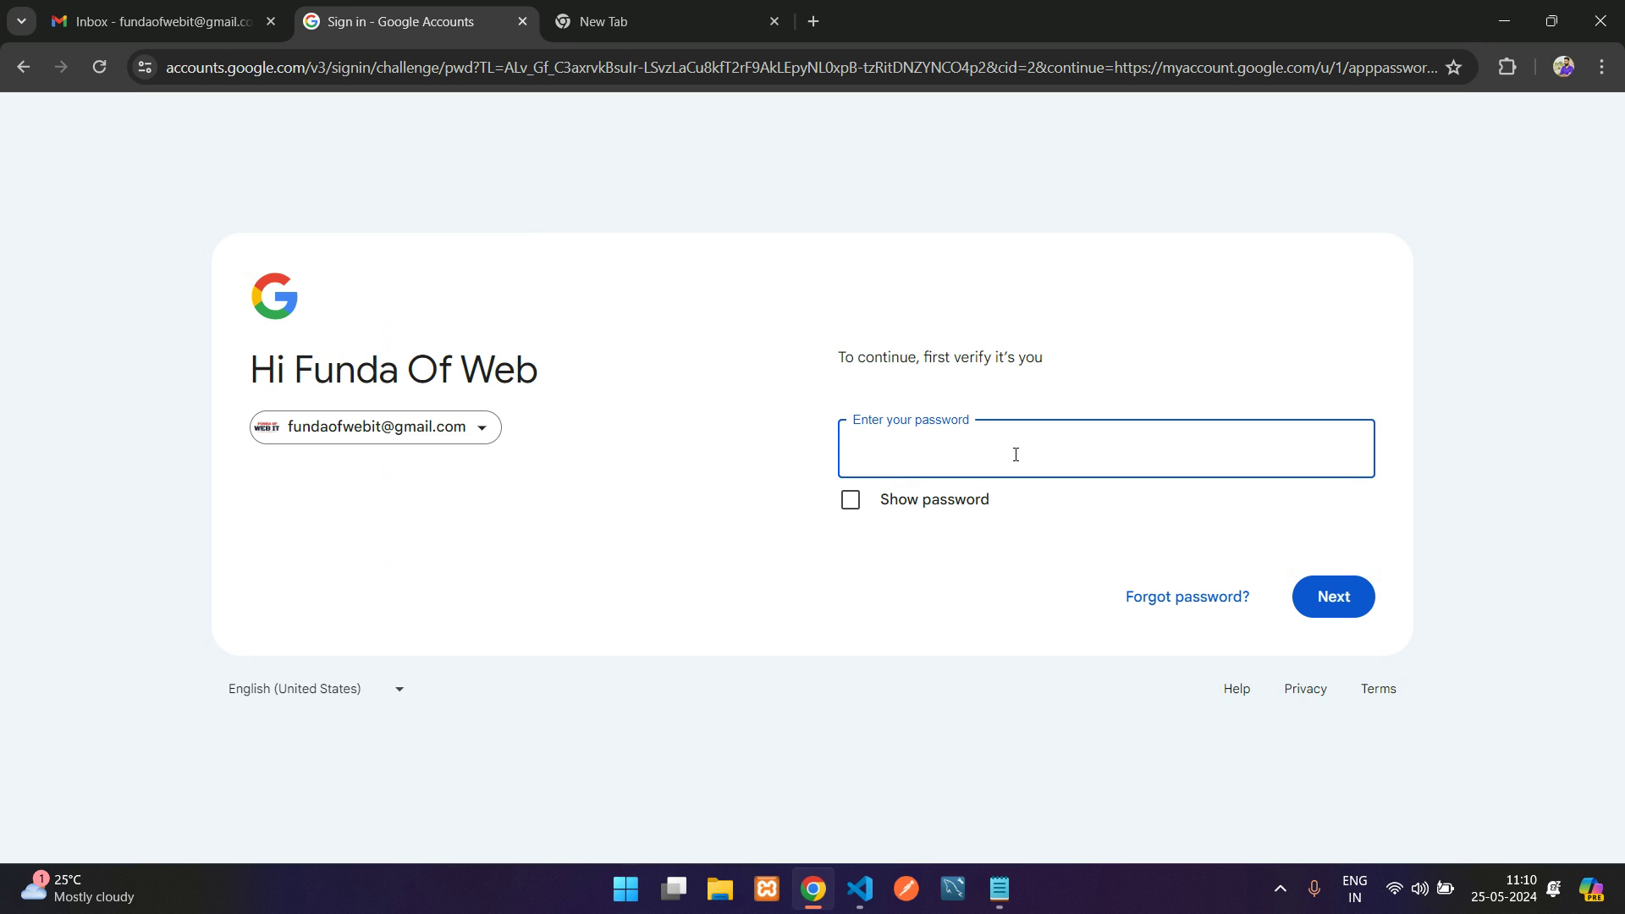
key("ctrl+v")
left_click(1327, 598)
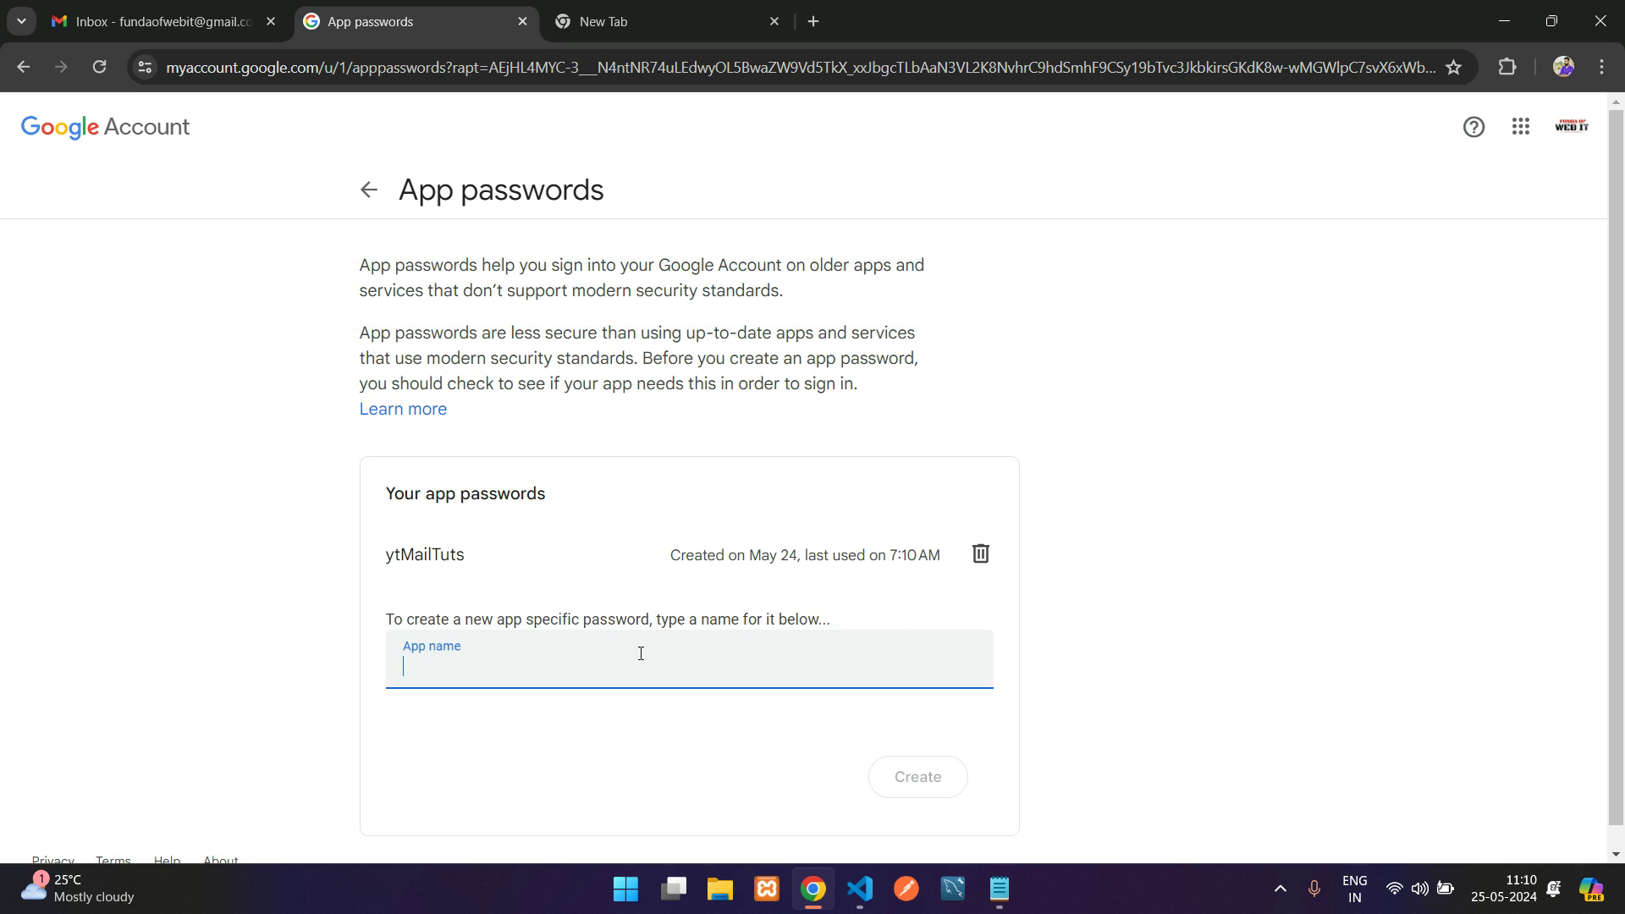
Step: Enter 'FundaAppGmail' as the new app password name and select the text
left_click(480, 663)
scroll(550, 653, "down", 1)
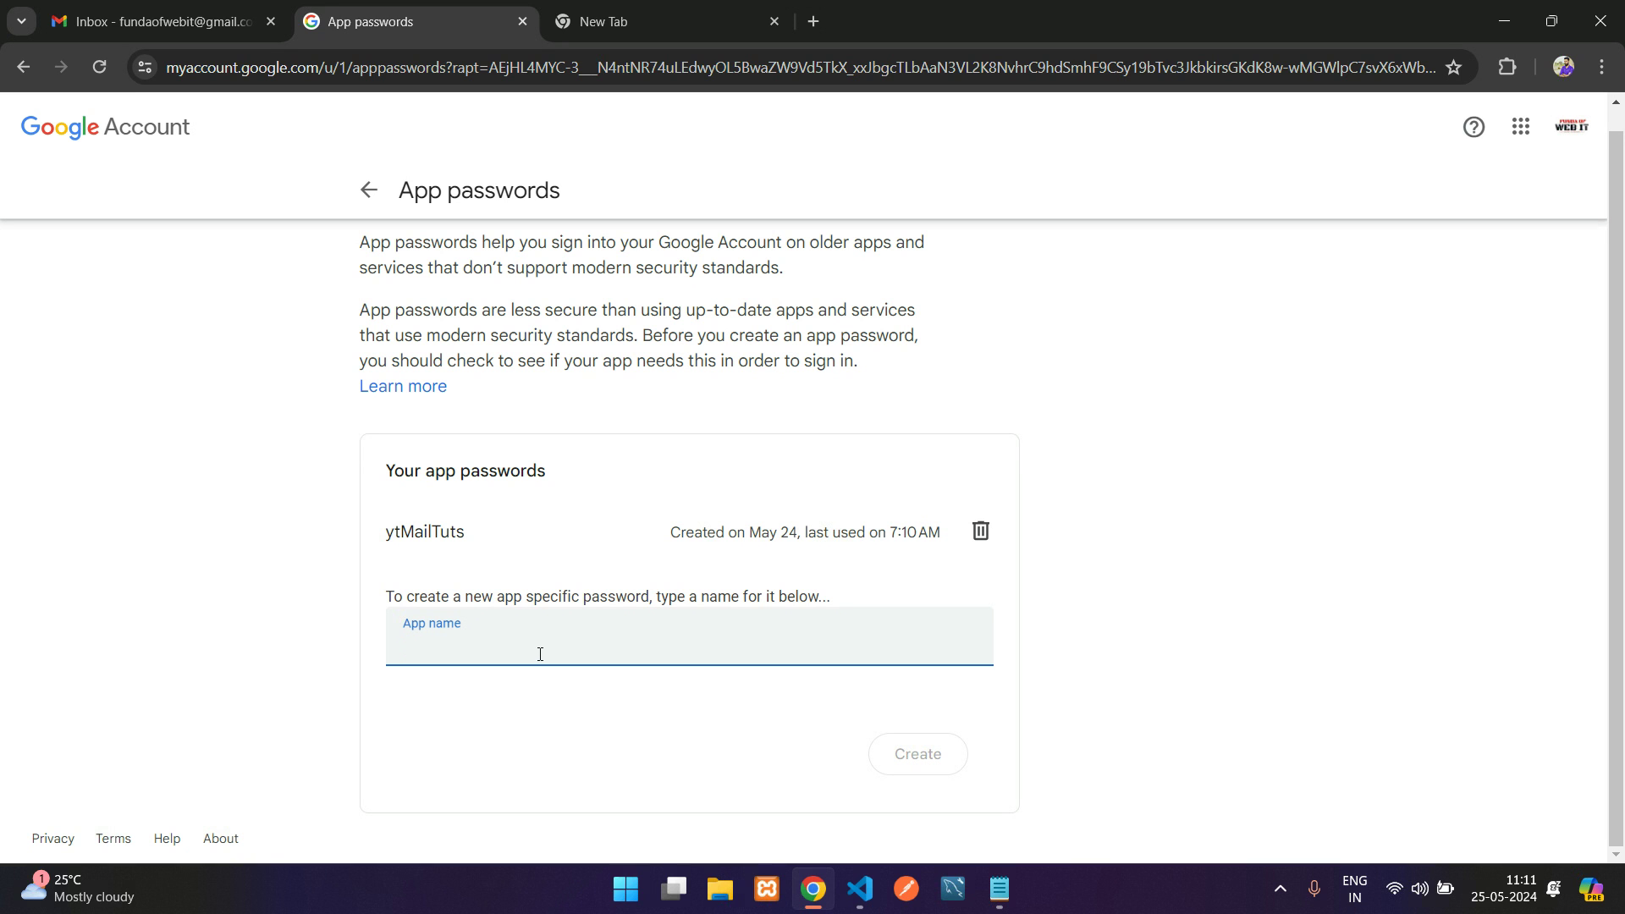
type("Funda")
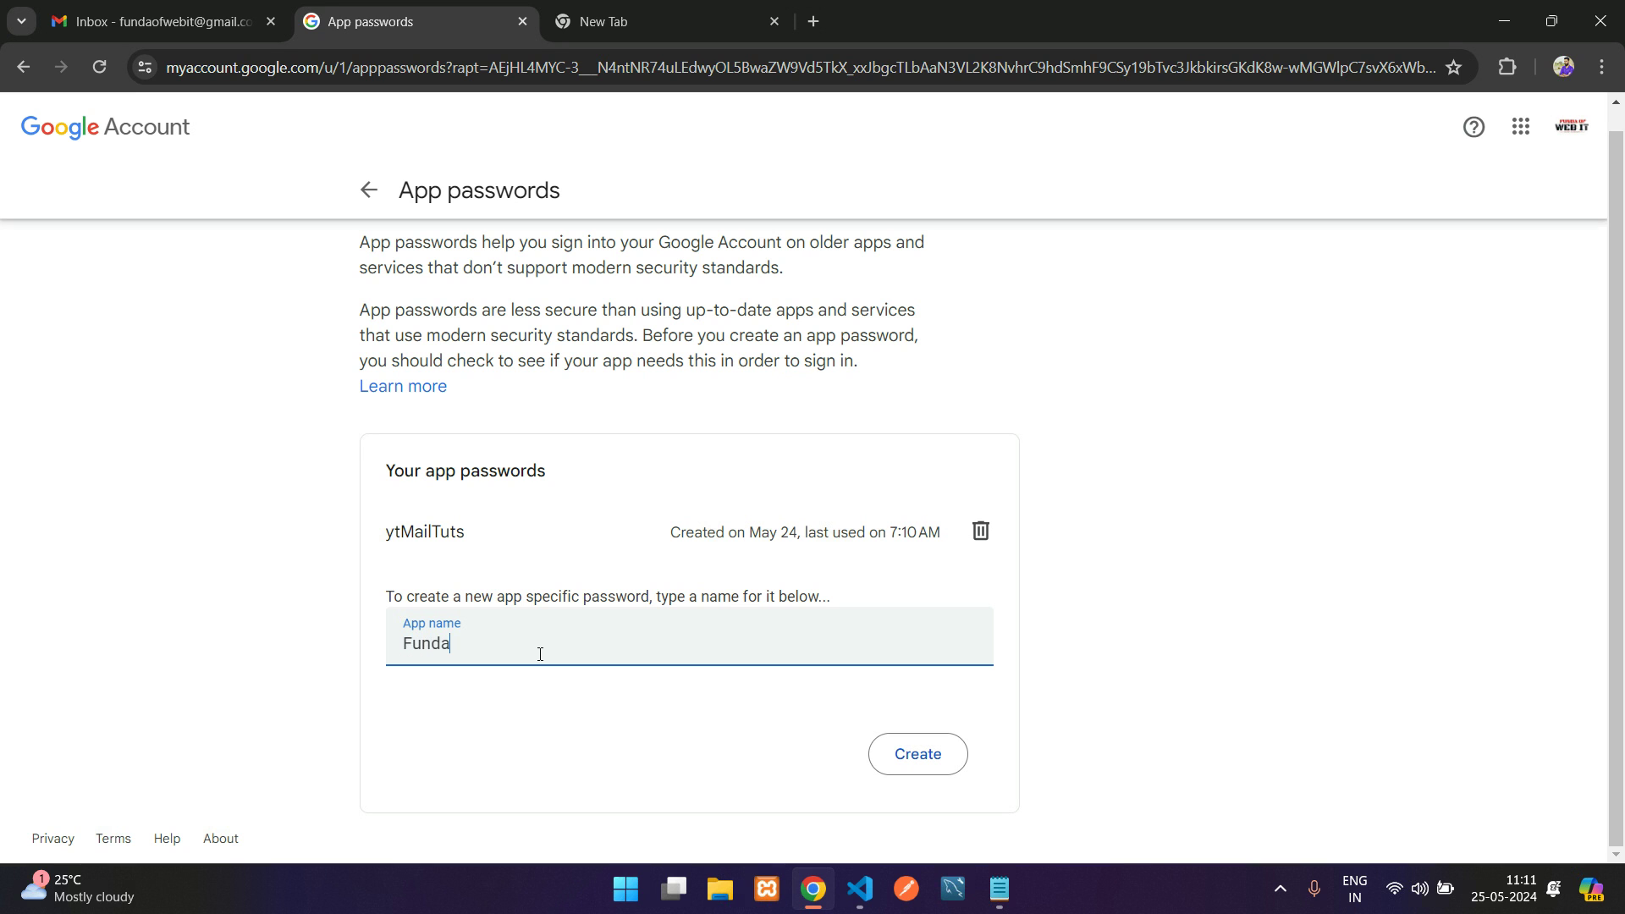
type("AppGmail")
key("ctrl+a")
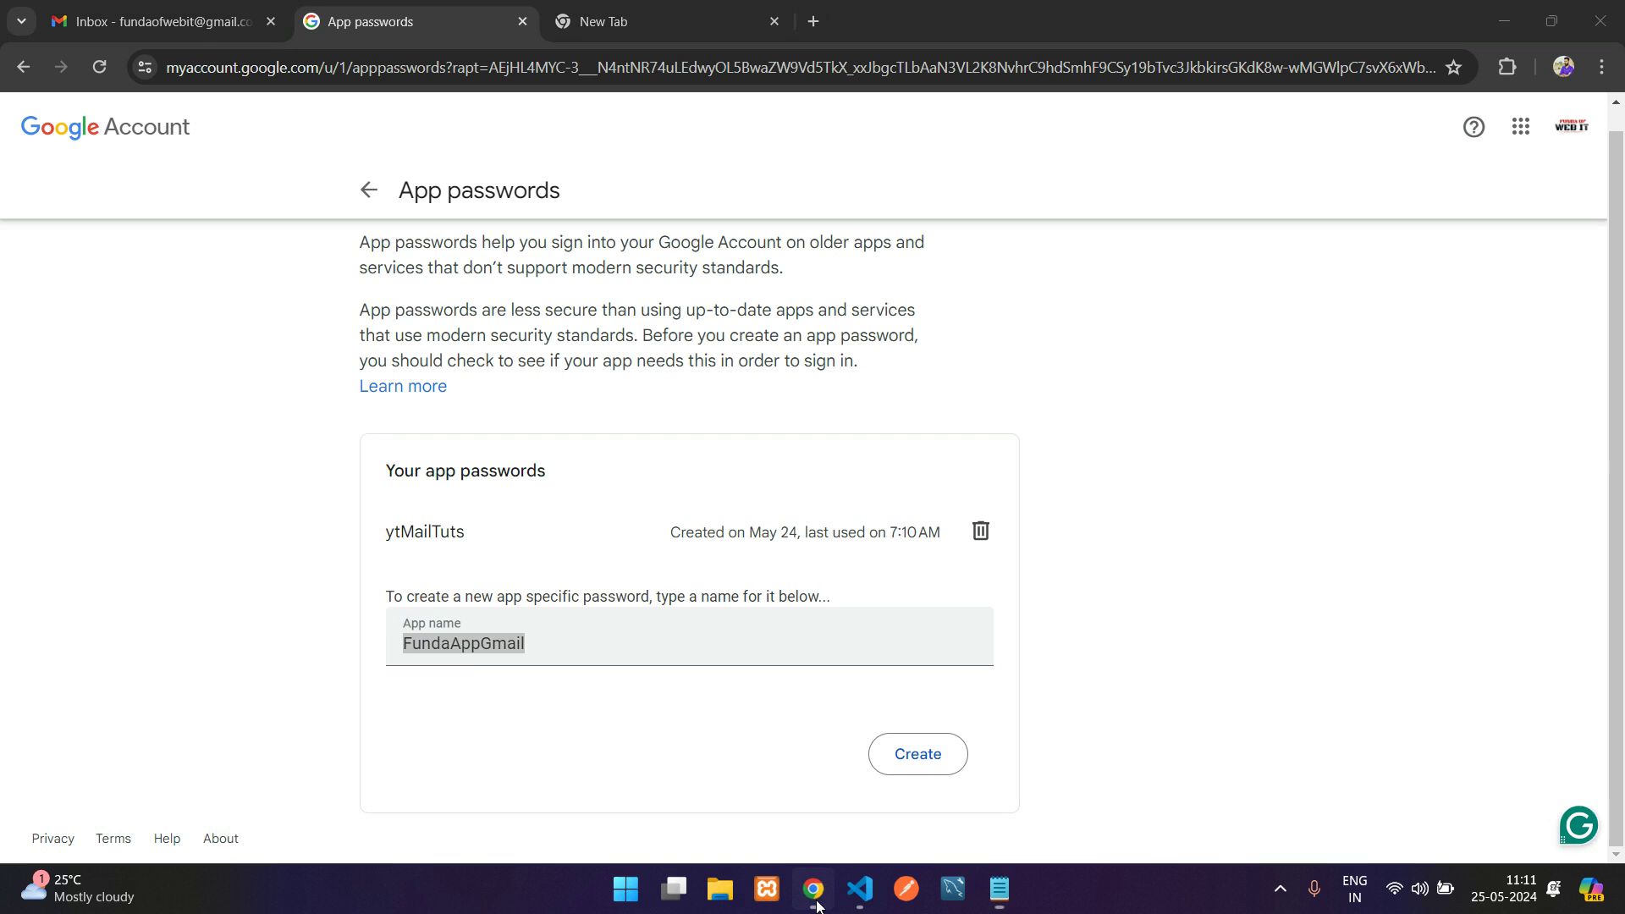
Step: Create the FundaAppGmail app password and select its generated 16-character code
left_click(937, 760)
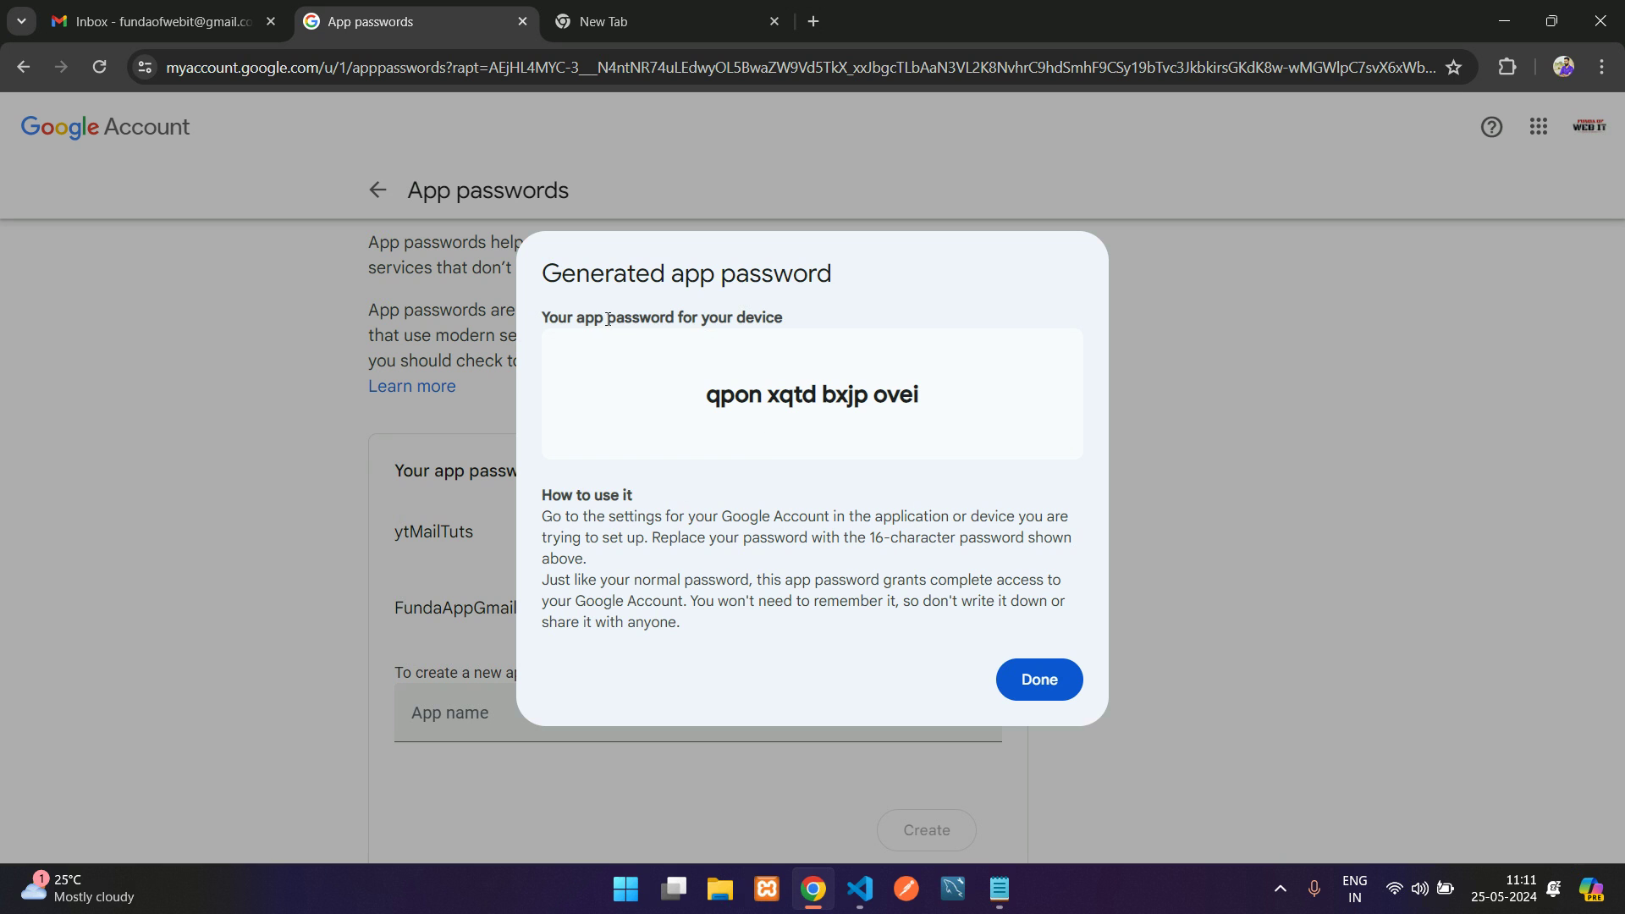
left_click_drag(545, 317, 745, 324)
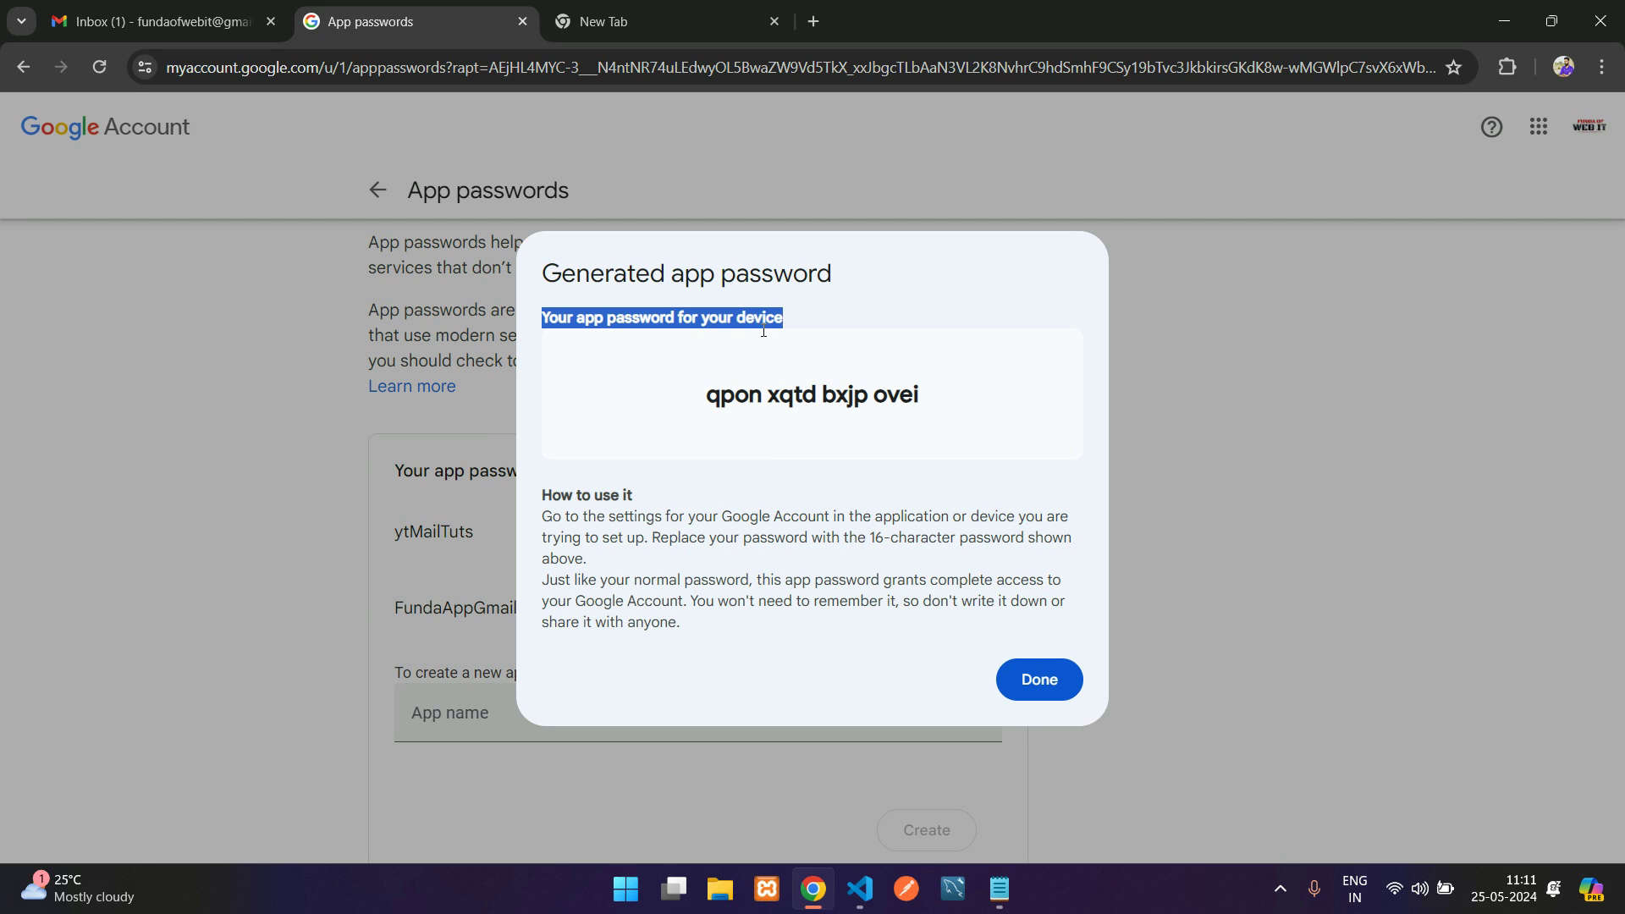
left_click_drag(710, 395, 881, 398)
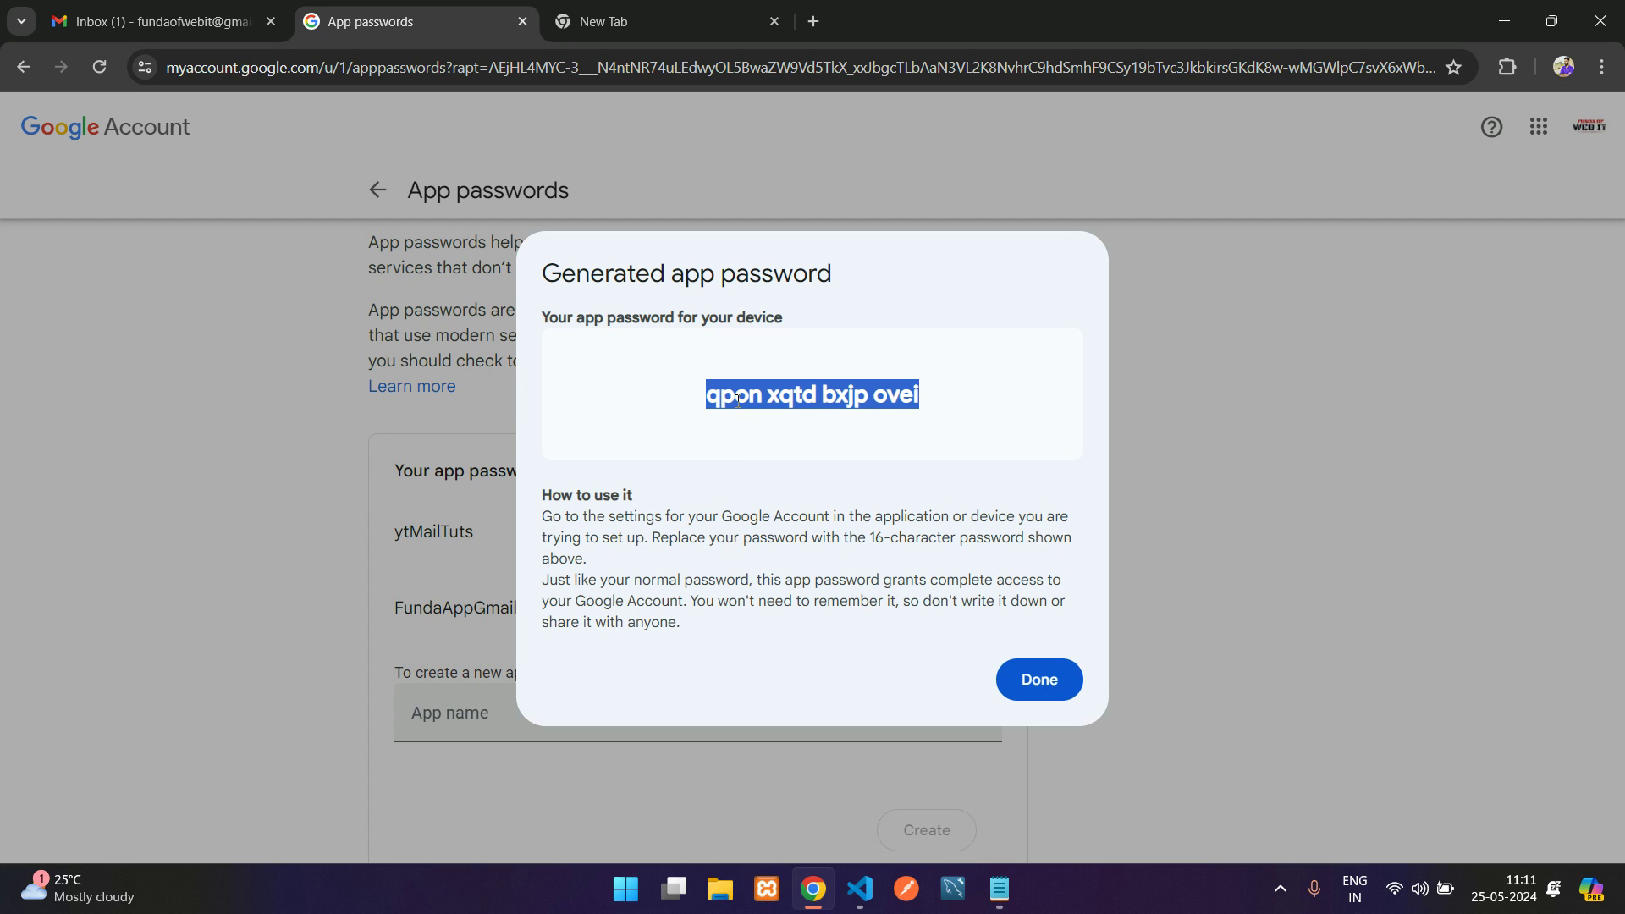
left_click_drag(708, 395, 902, 401)
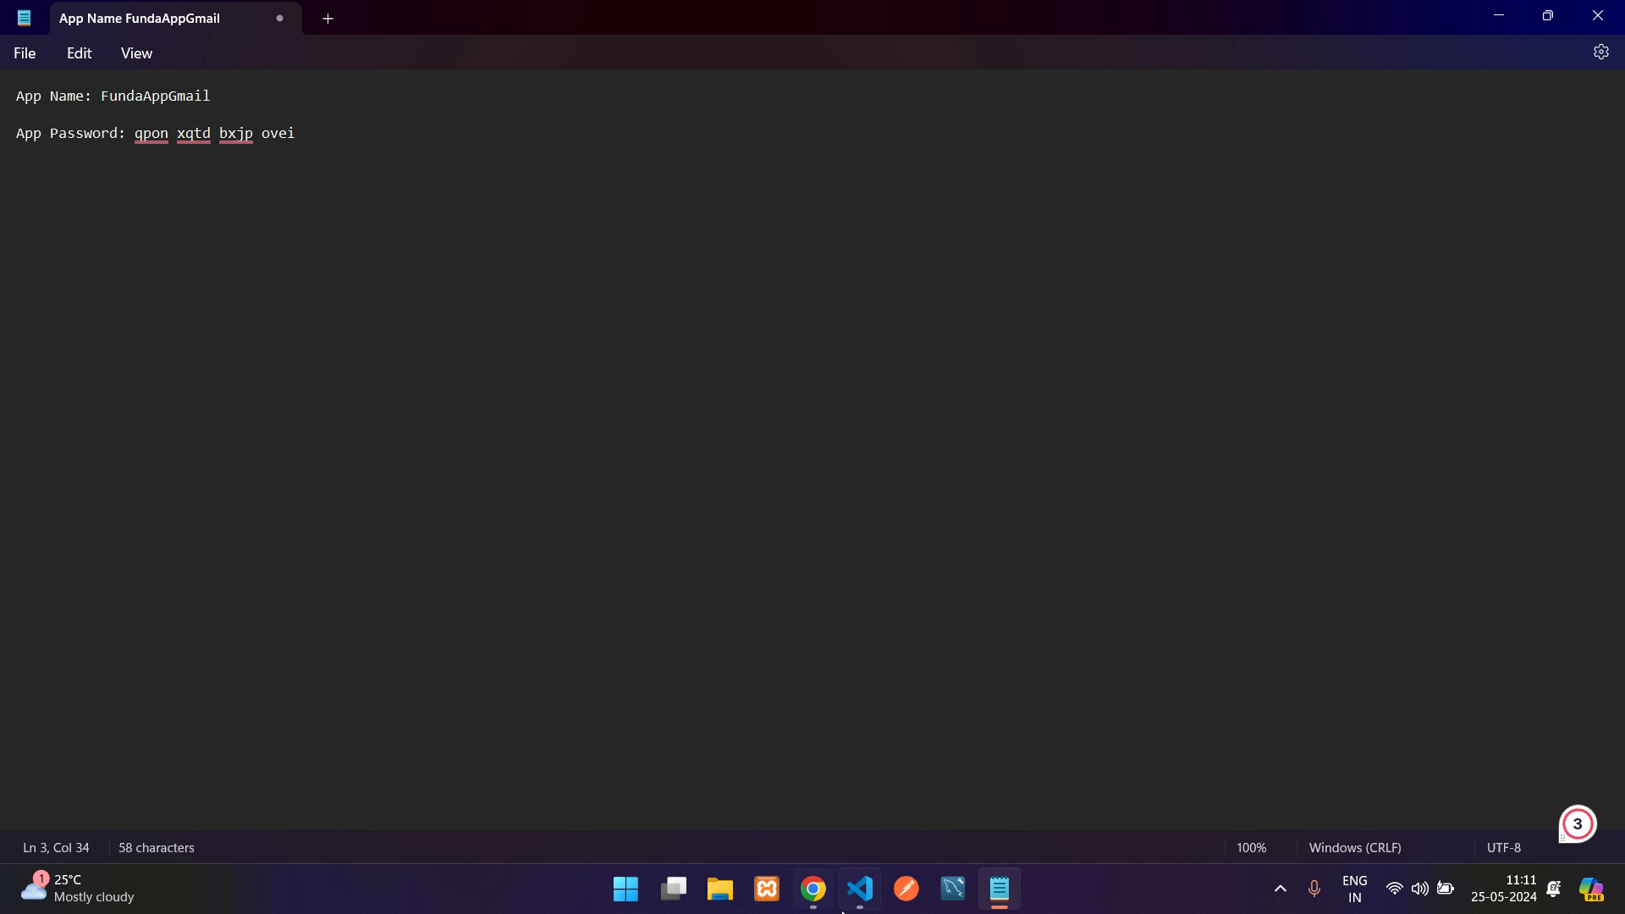
Step: Switch from Notepad back to Chrome and the generated password dialog
left_click(814, 889)
Step: Close the generated password dialog and confirm FundaAppGmail is listed, created 11:11 AM
left_click(1034, 681)
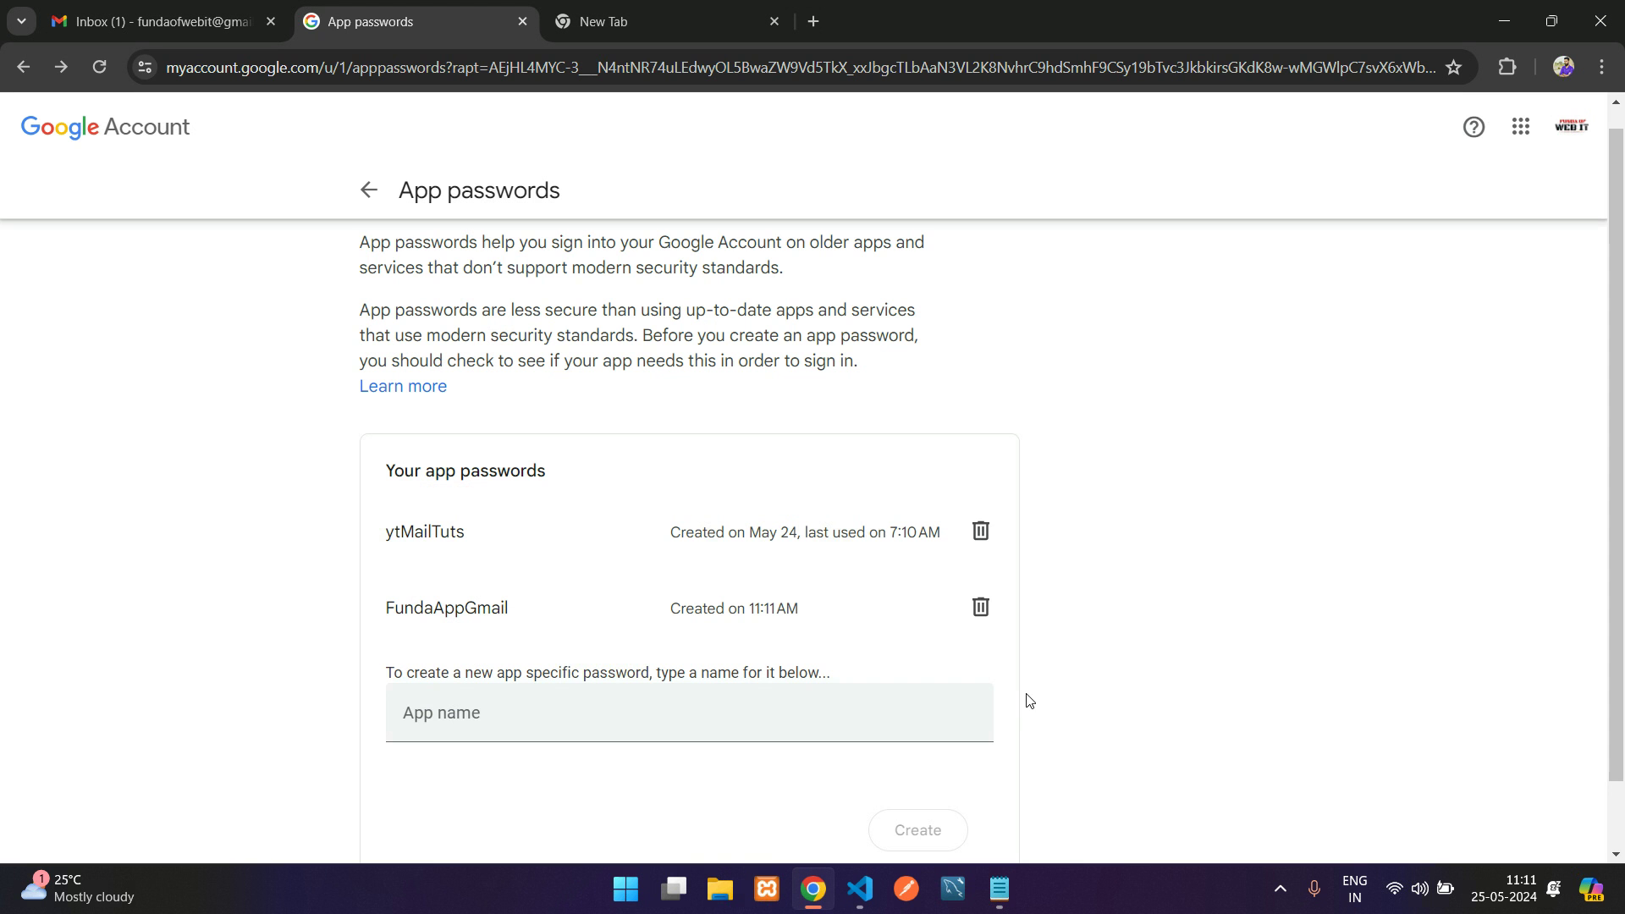
scroll(436, 560, "down", 1)
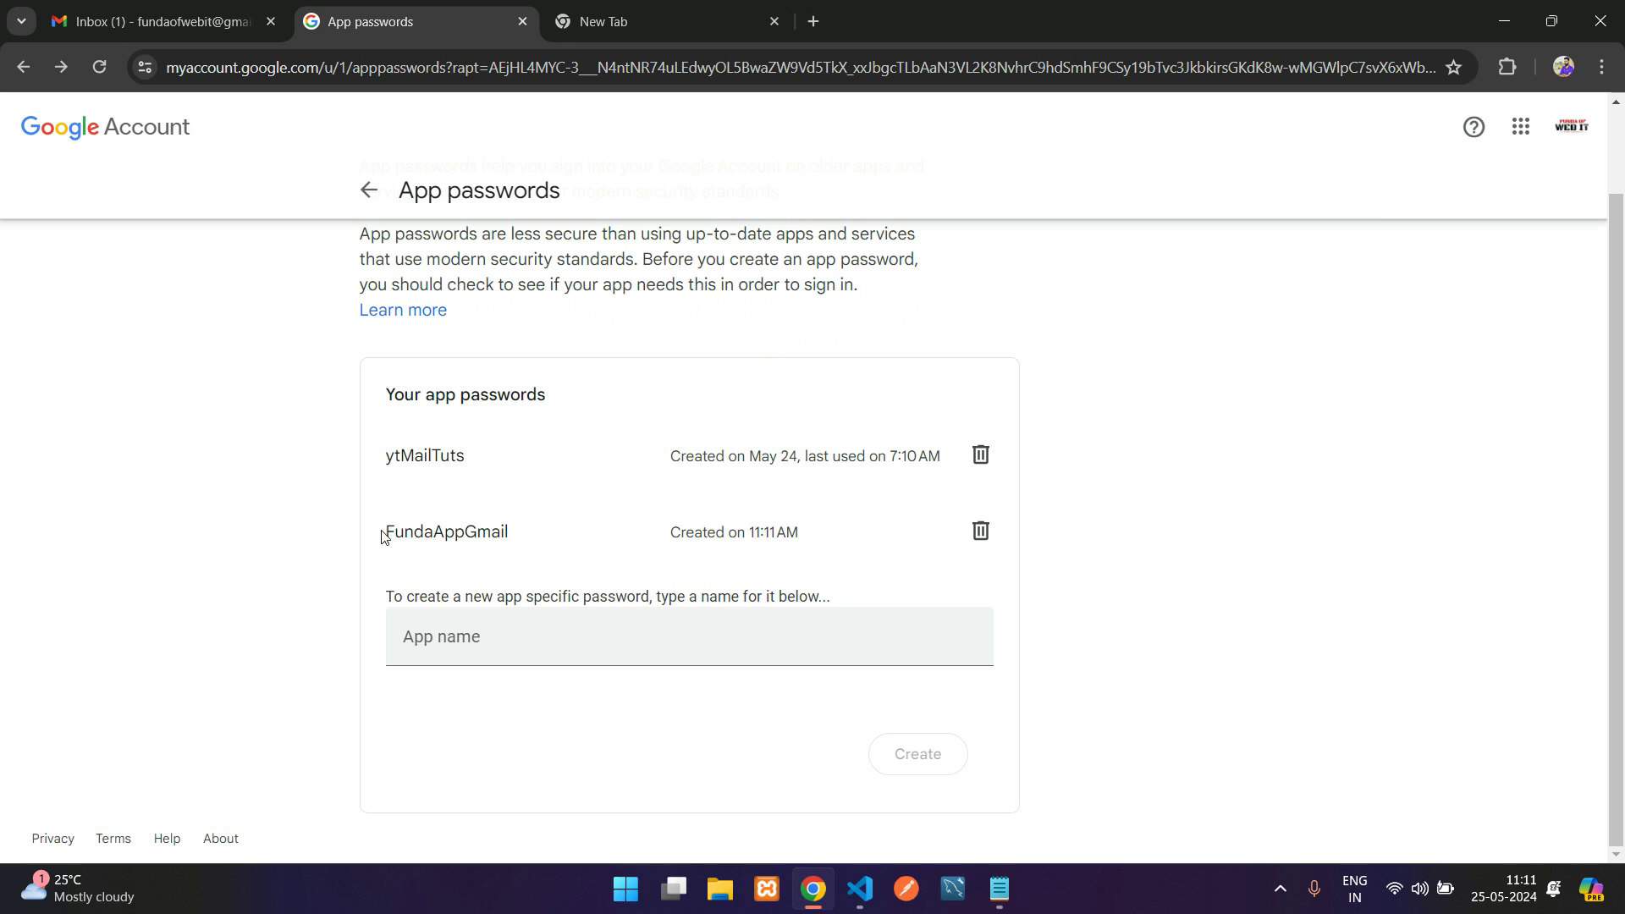
left_click_drag(383, 535, 900, 530)
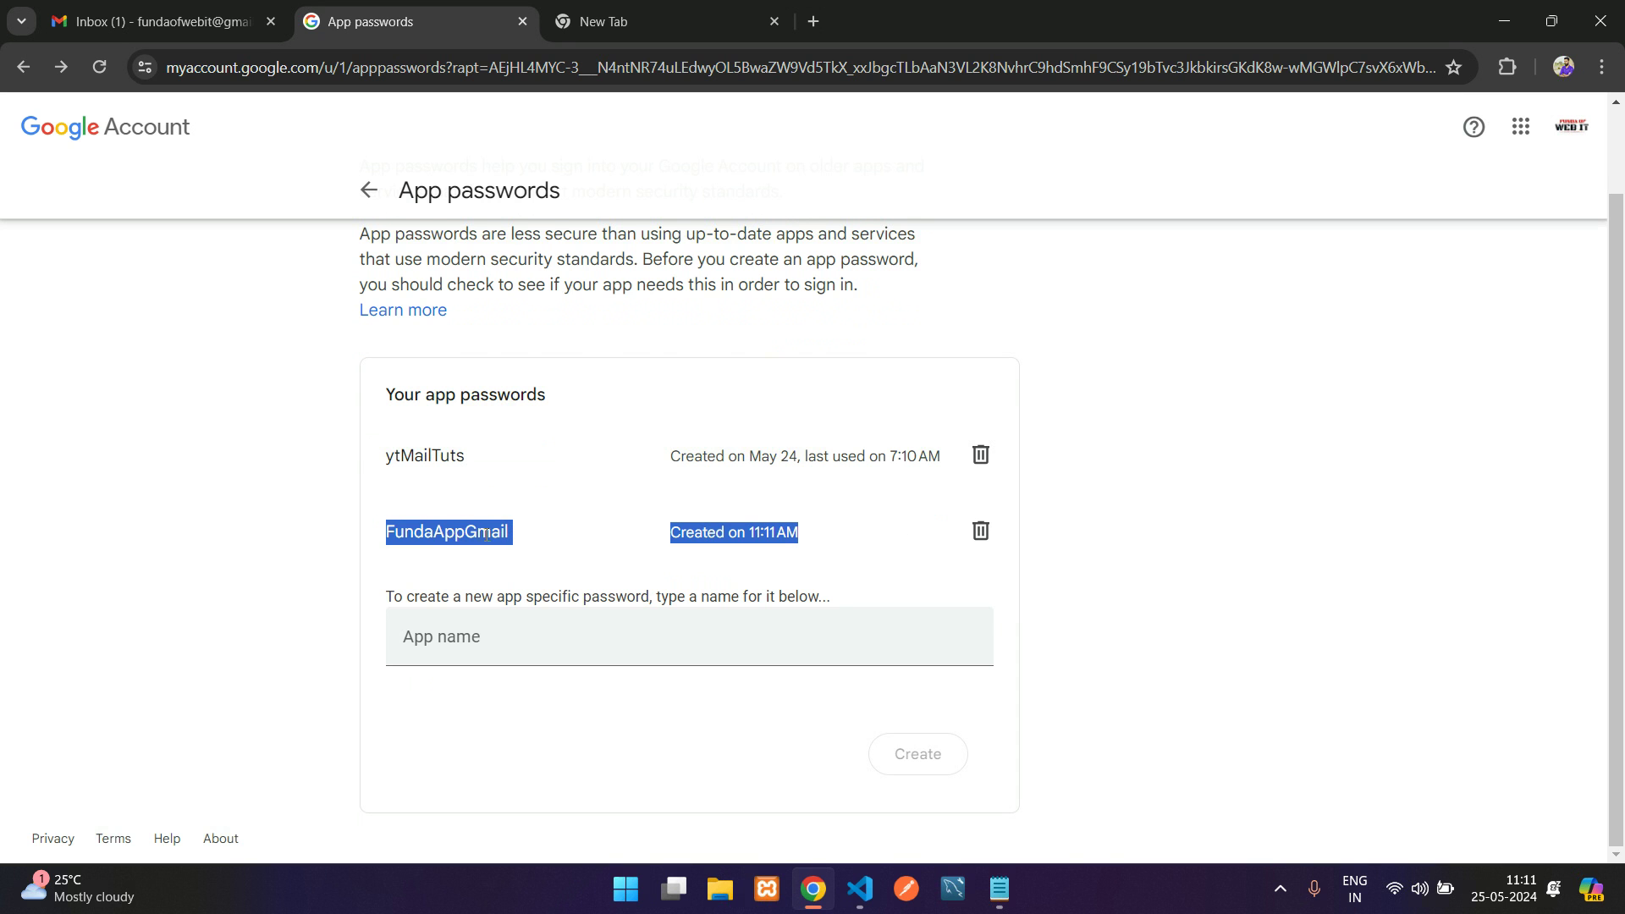
scroll(487, 533, "up", 1)
left_click(434, 624)
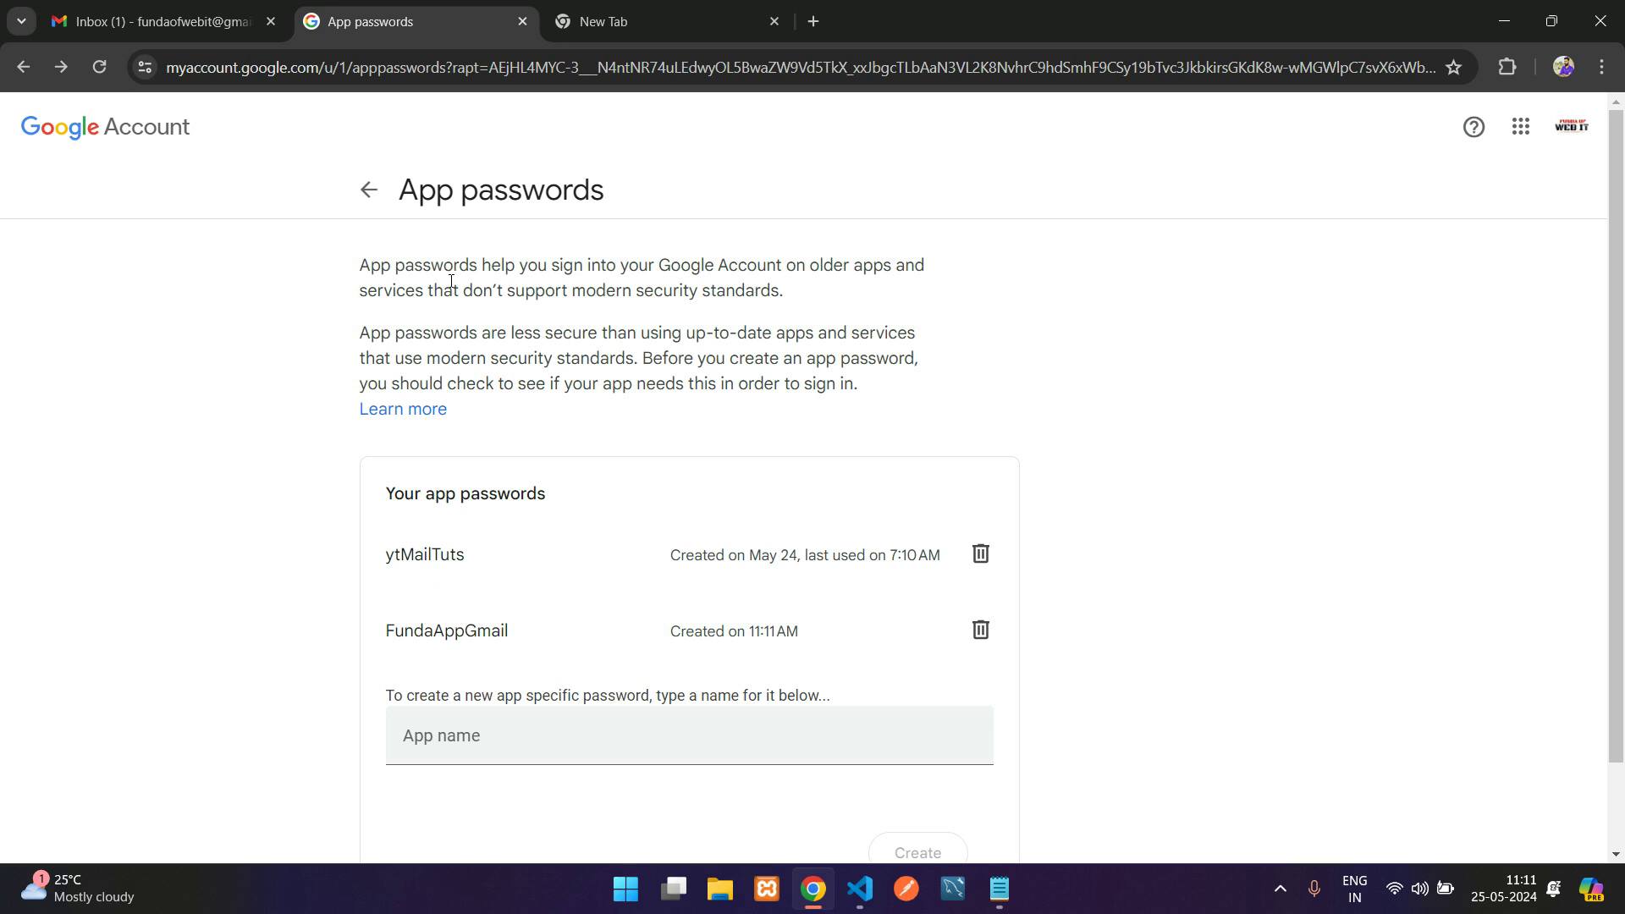
Step: Return to the Security page, check the saved Notepad note, then come back to Chrome's Security tab
left_click(372, 195)
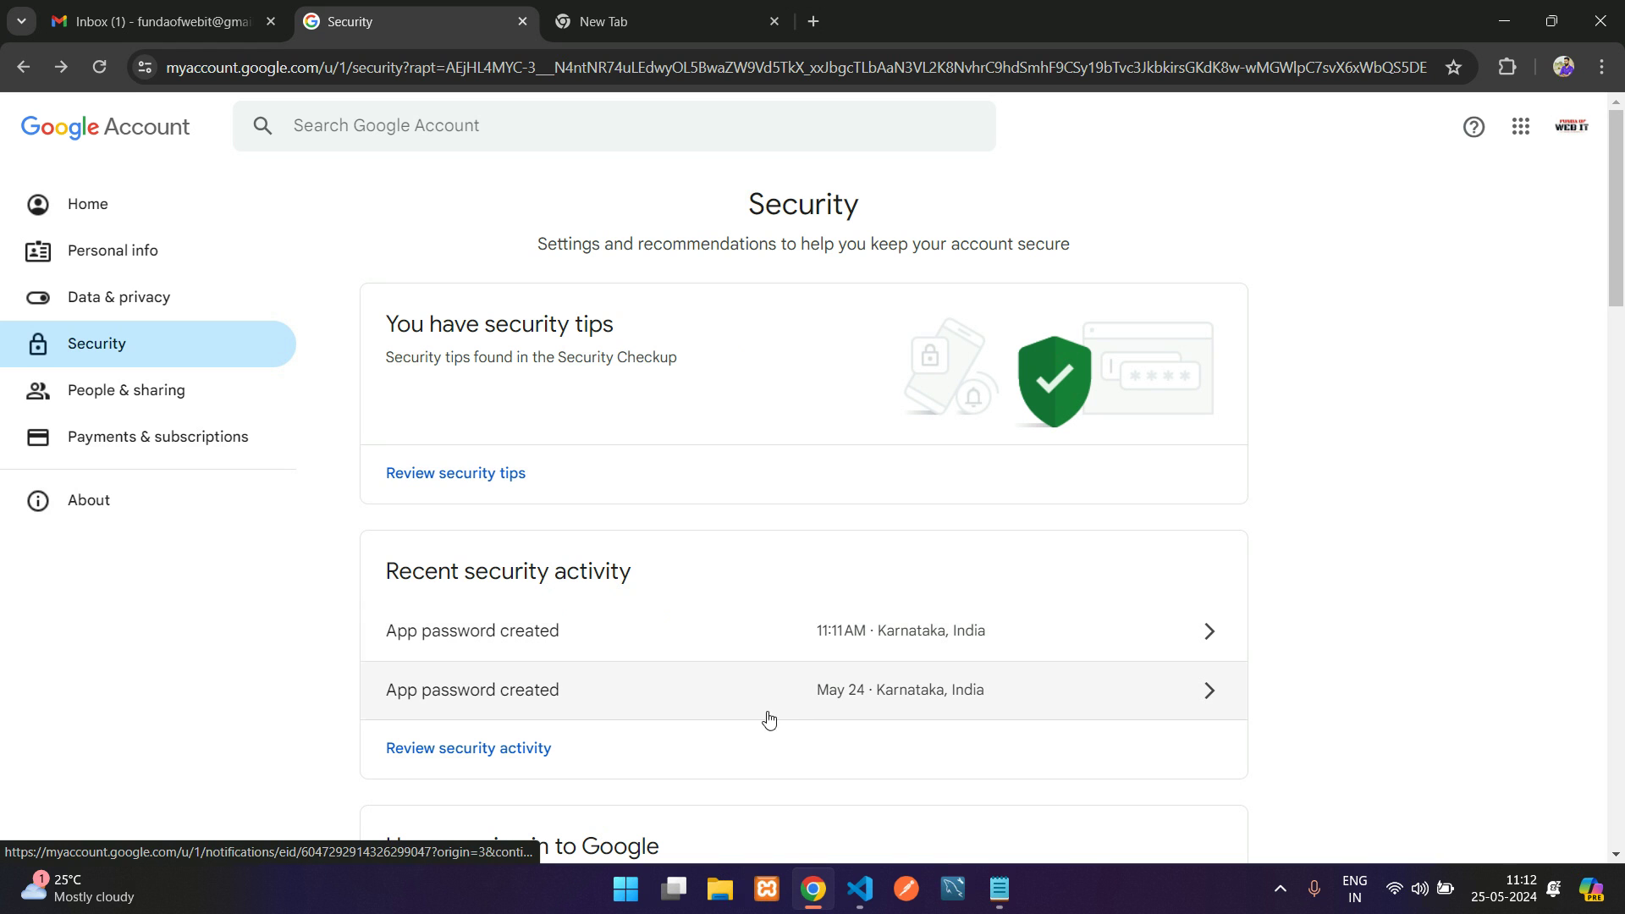
left_click(999, 889)
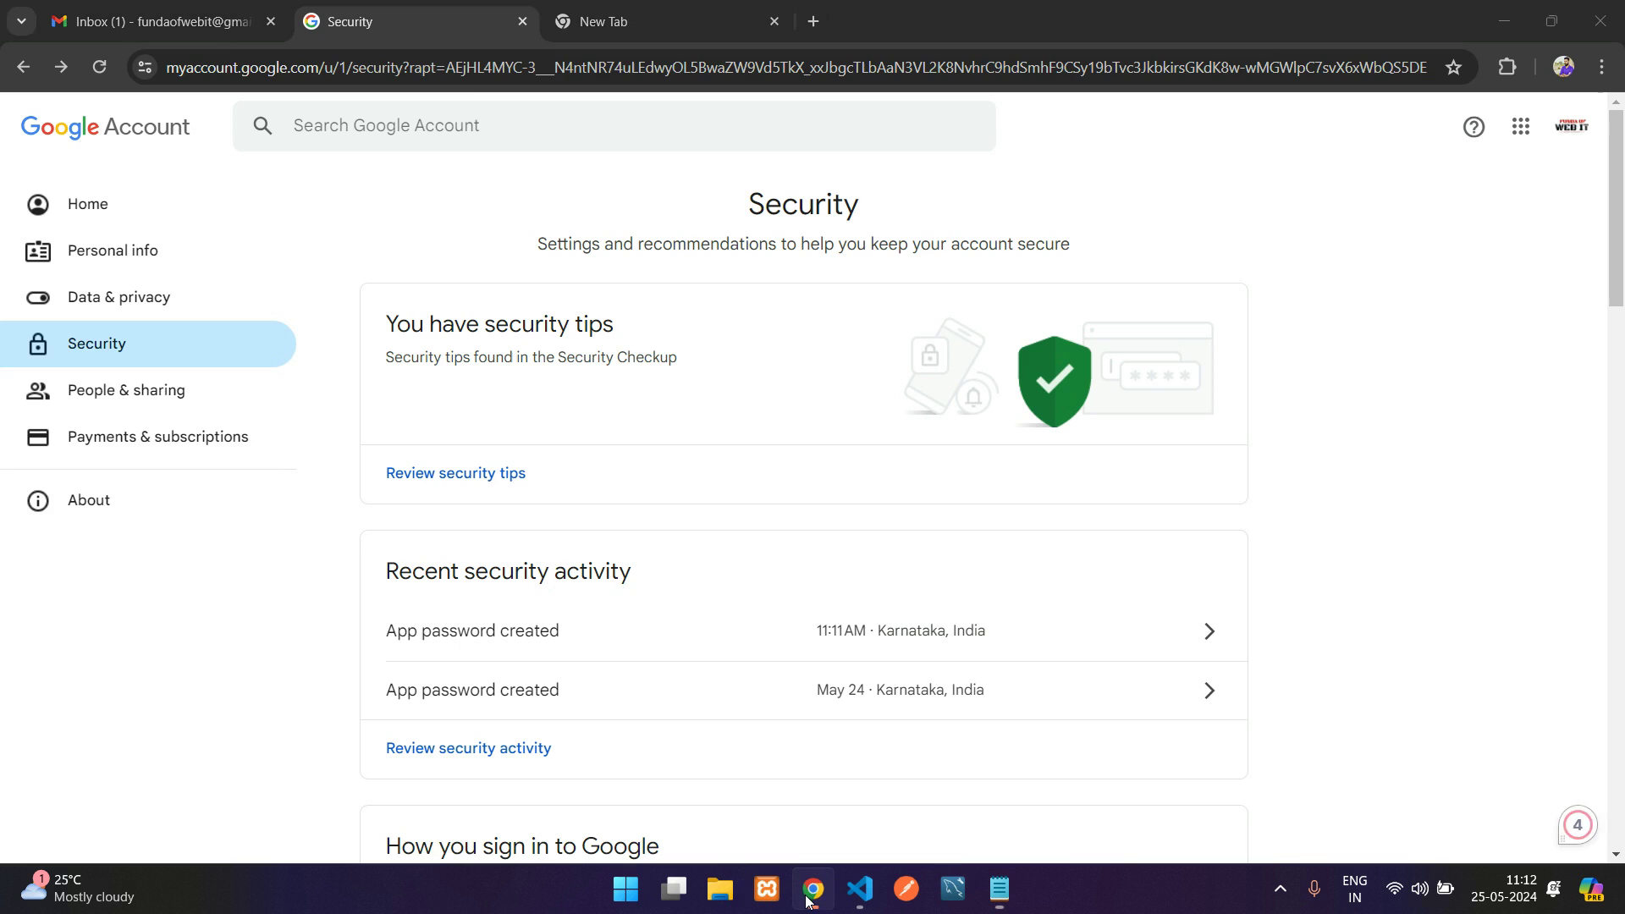
left_click(814, 889)
left_click(677, 7)
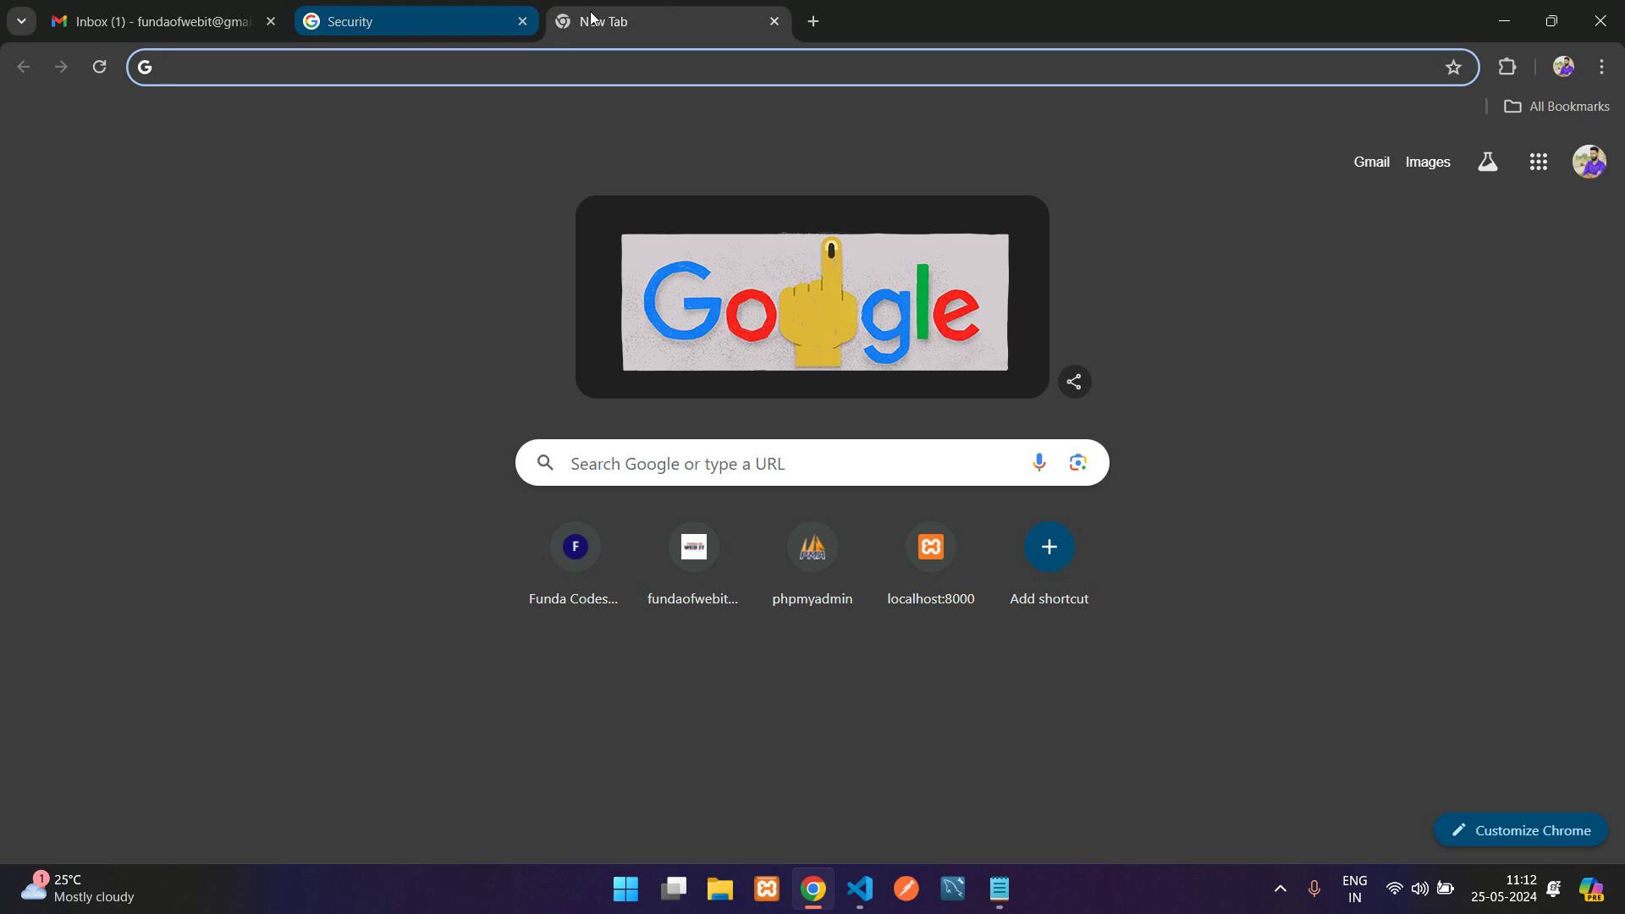
left_click(450, 10)
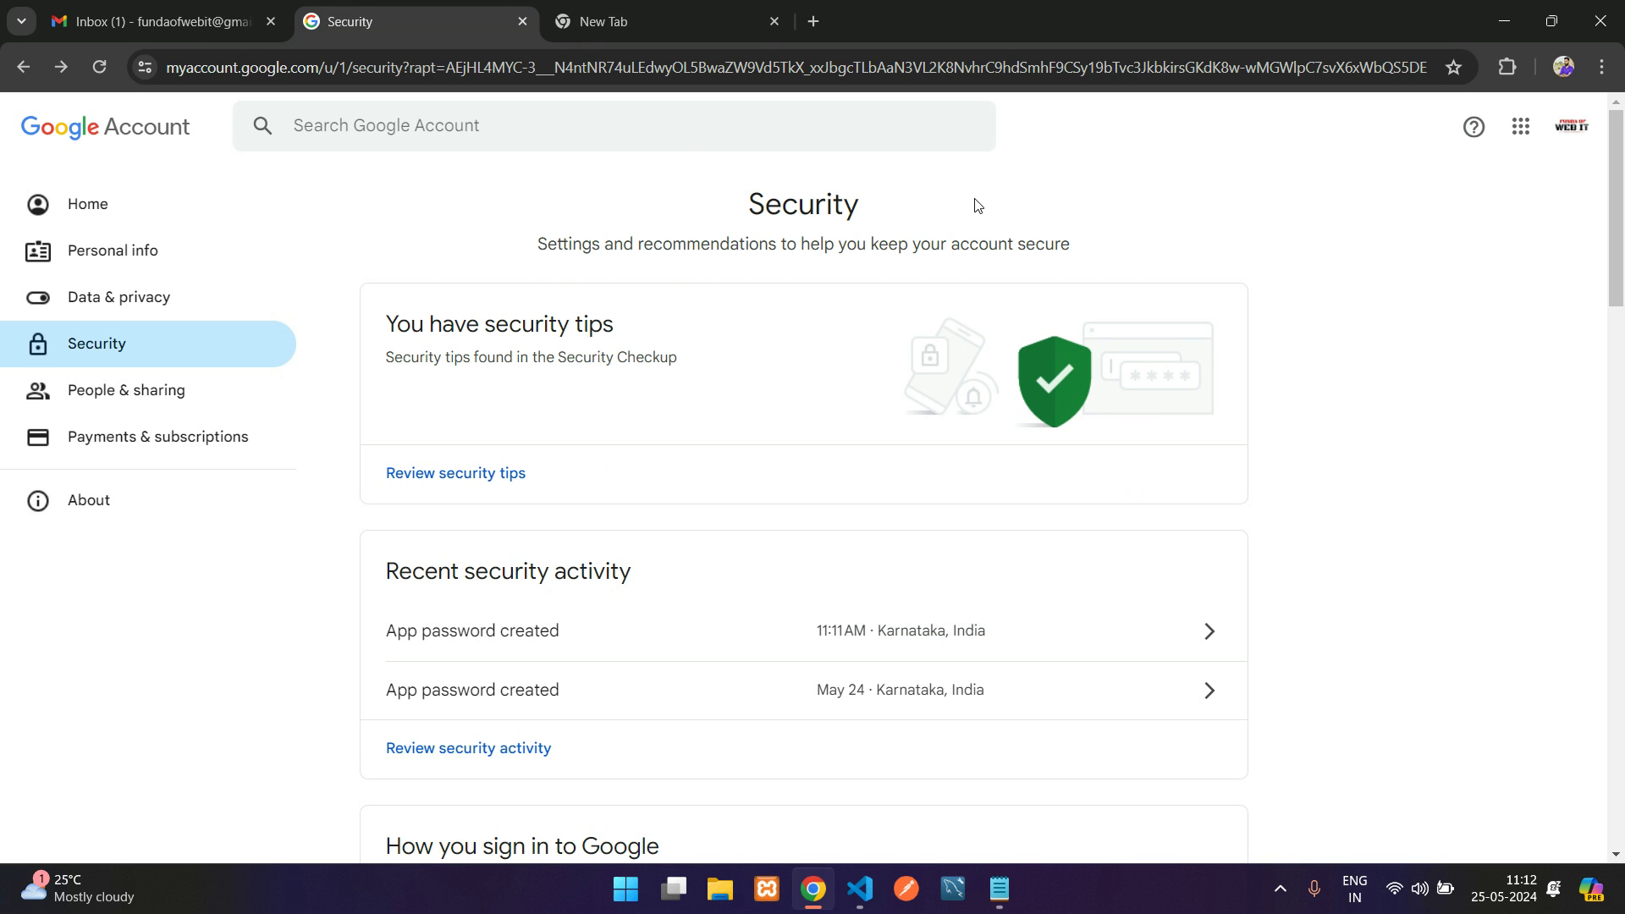